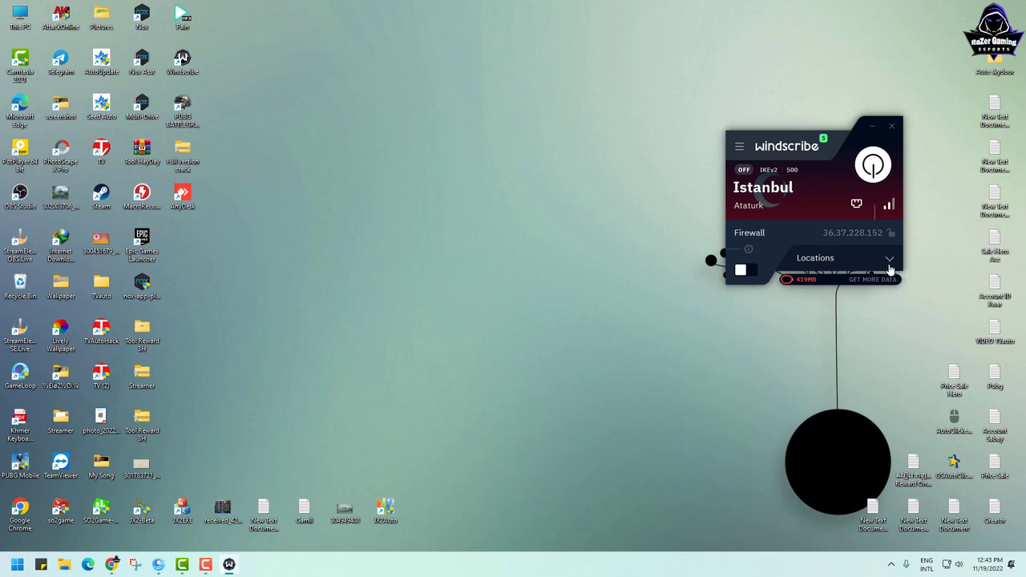
Change the Windscribe location to Paris Seine under France and exit the VPN app.
left_click(889, 261)
scroll(810, 345, "down", 5)
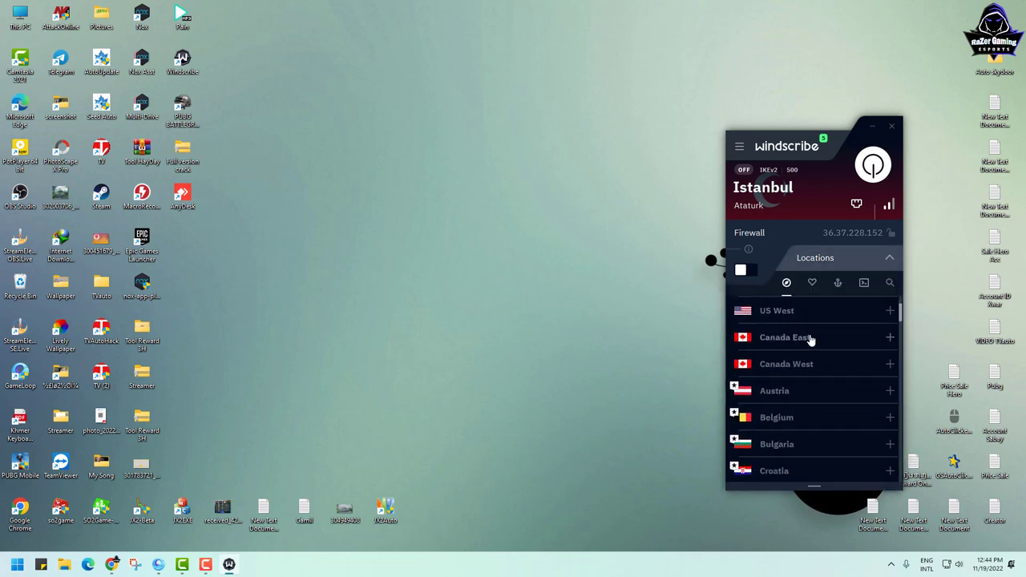
scroll(803, 356, "down", 6)
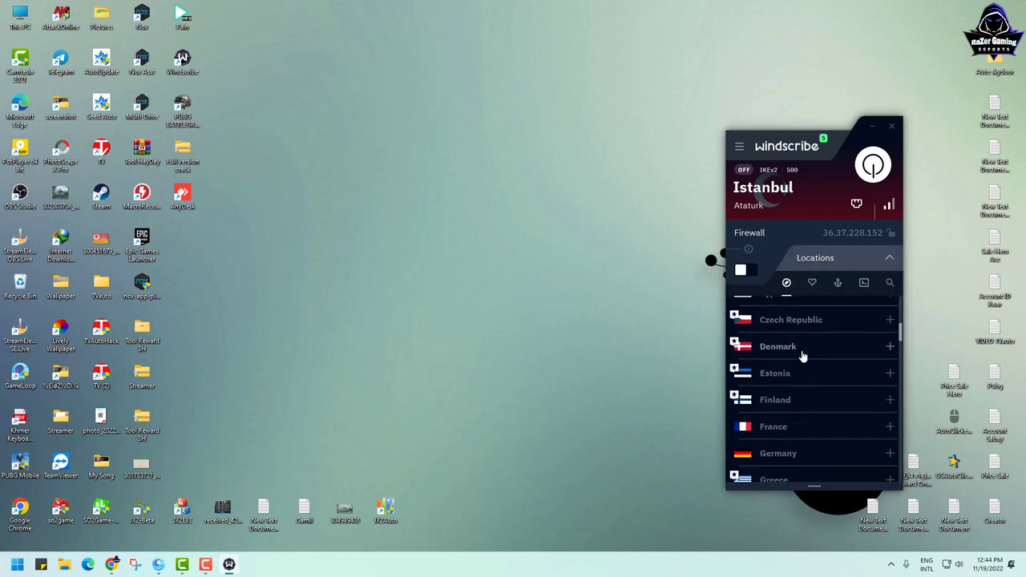
left_click(793, 342)
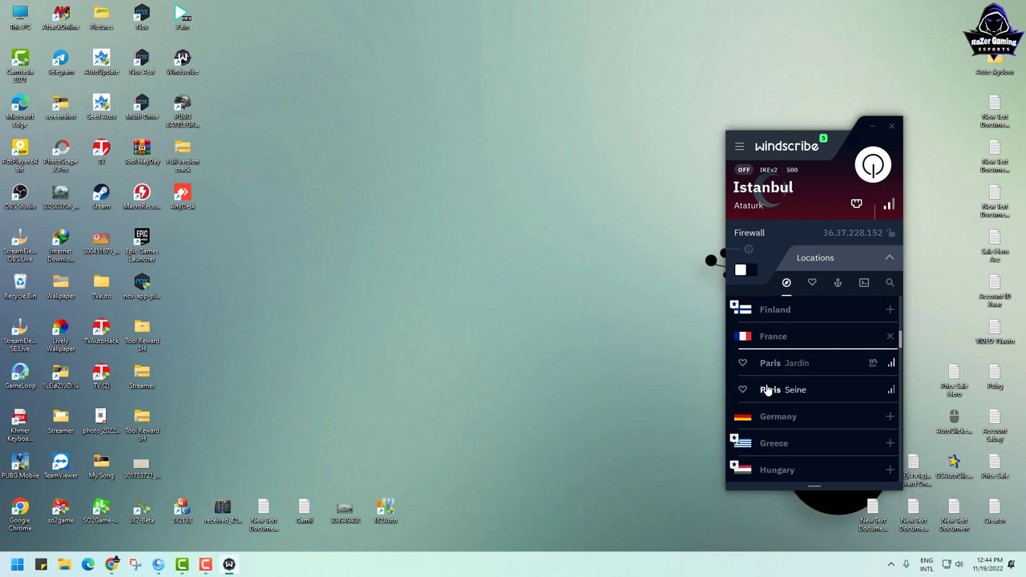
left_click(766, 387)
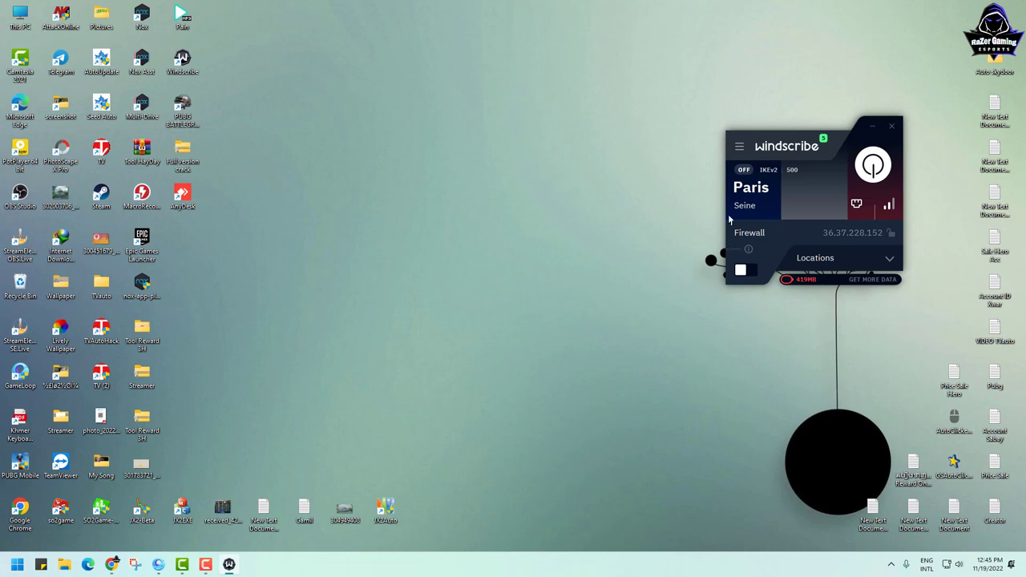
left_click(890, 126)
left_click(829, 220)
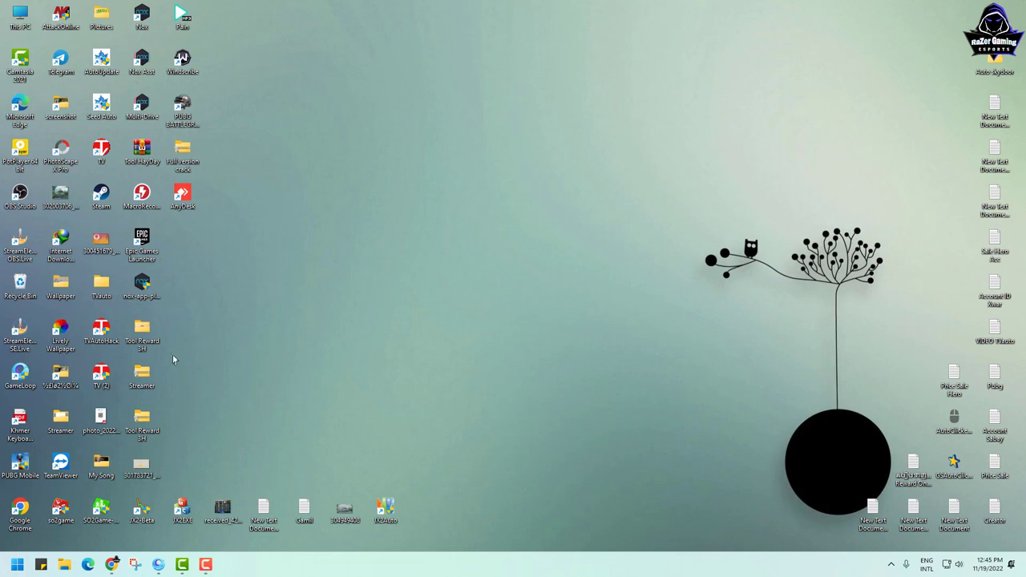
Switch to Chrome and search Google in a new tab for "VPN gate client download".
left_click(120, 564)
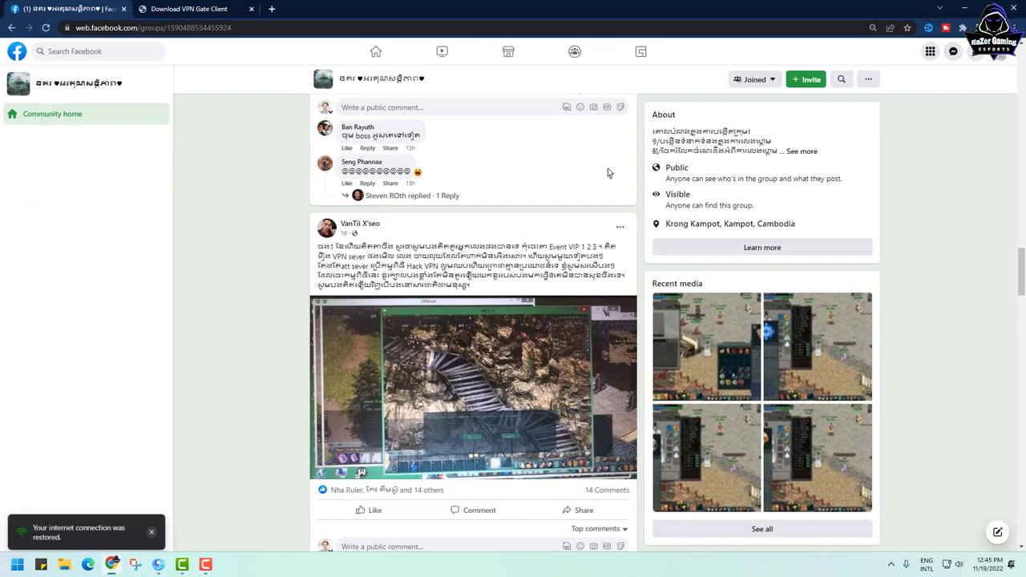
scroll(235, 80, "up", 4)
key("ctrl+Tab")
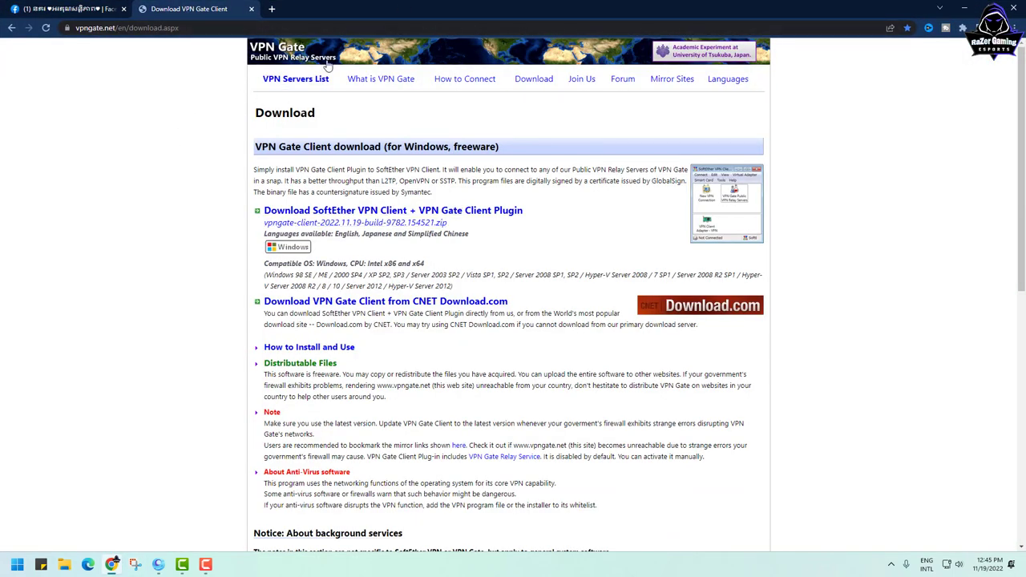
left_click(274, 10)
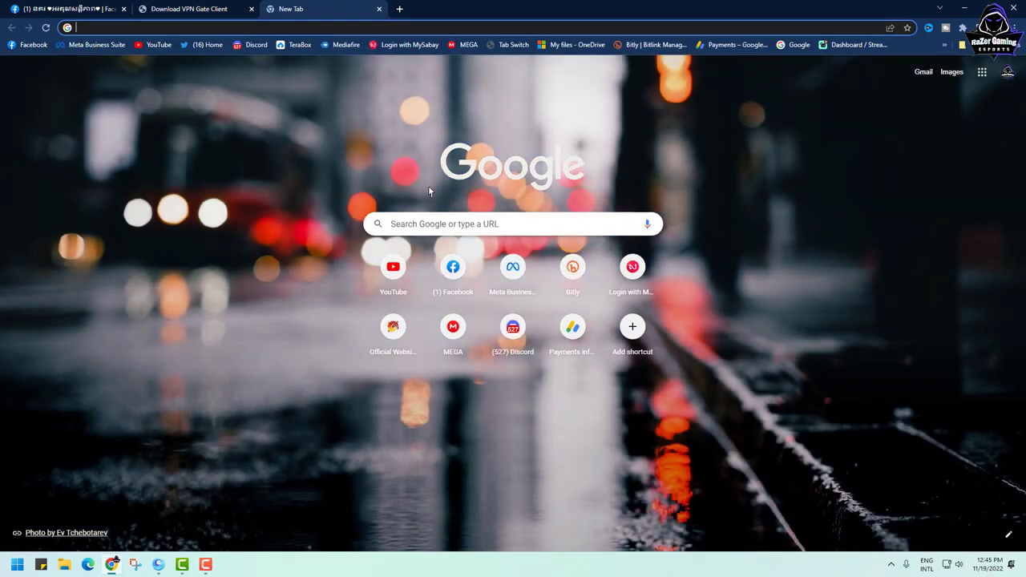
left_click(436, 232)
type("VPN")
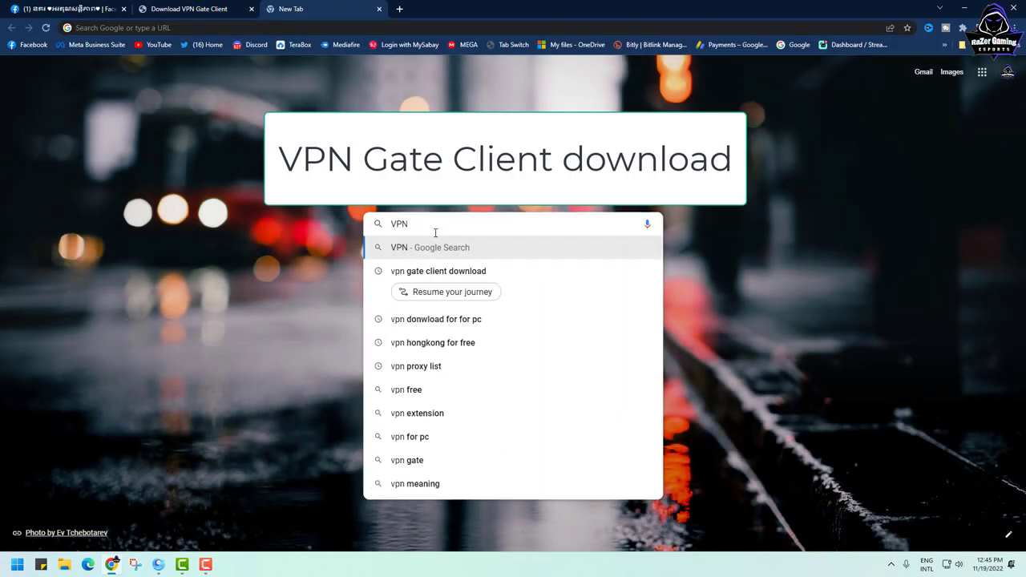
type(" gate ")
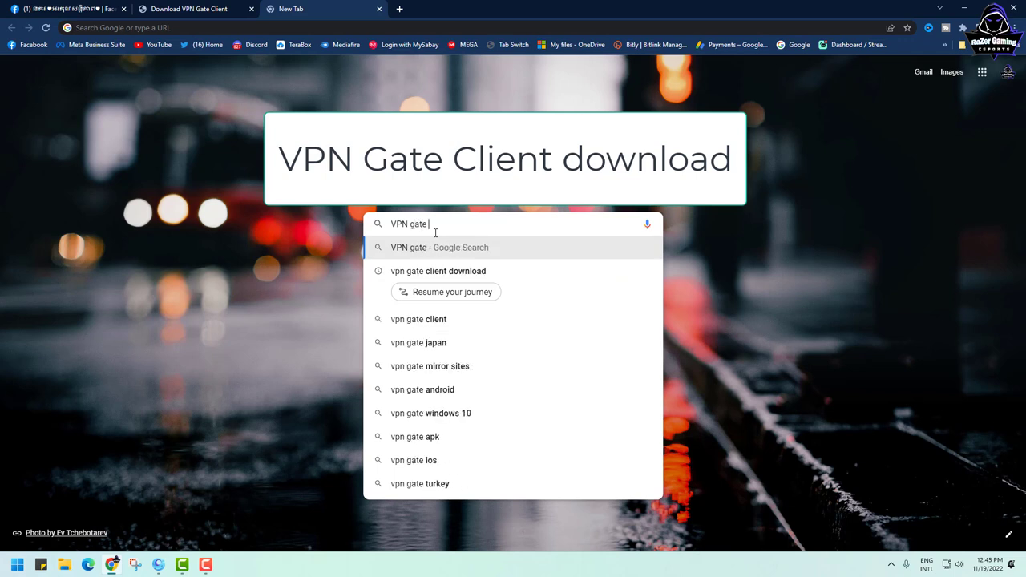
type("client ")
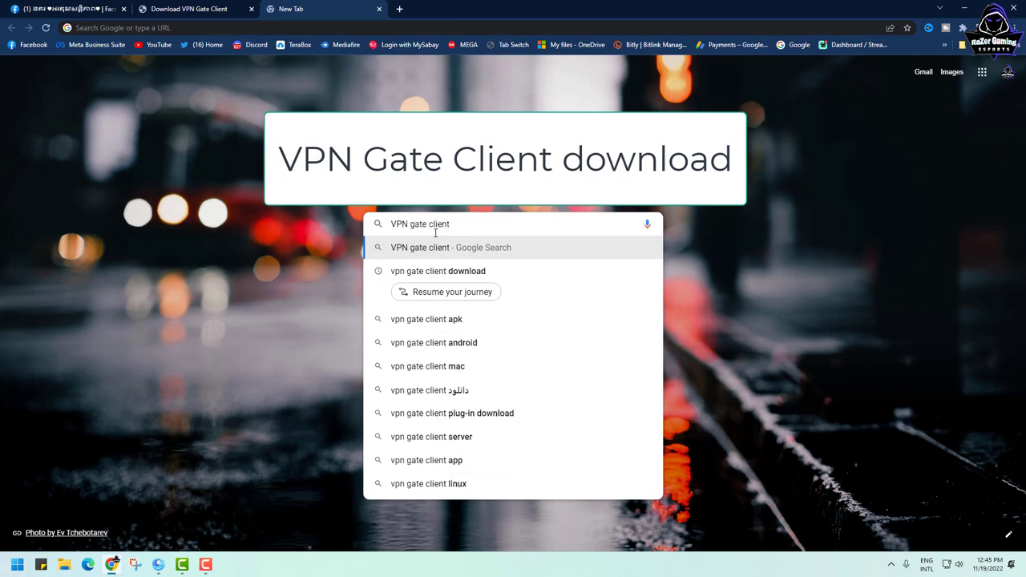
type("download")
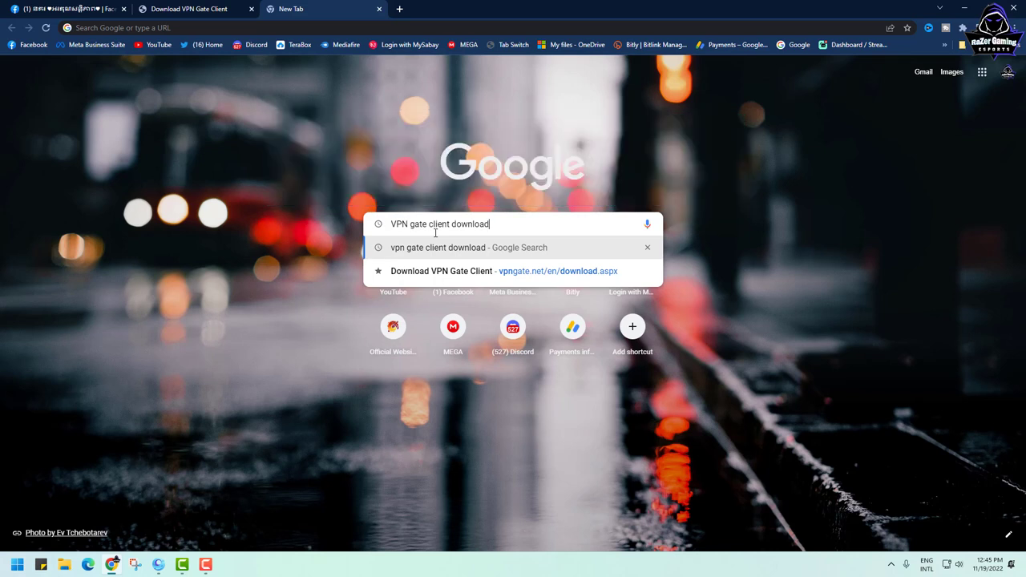
key("Return")
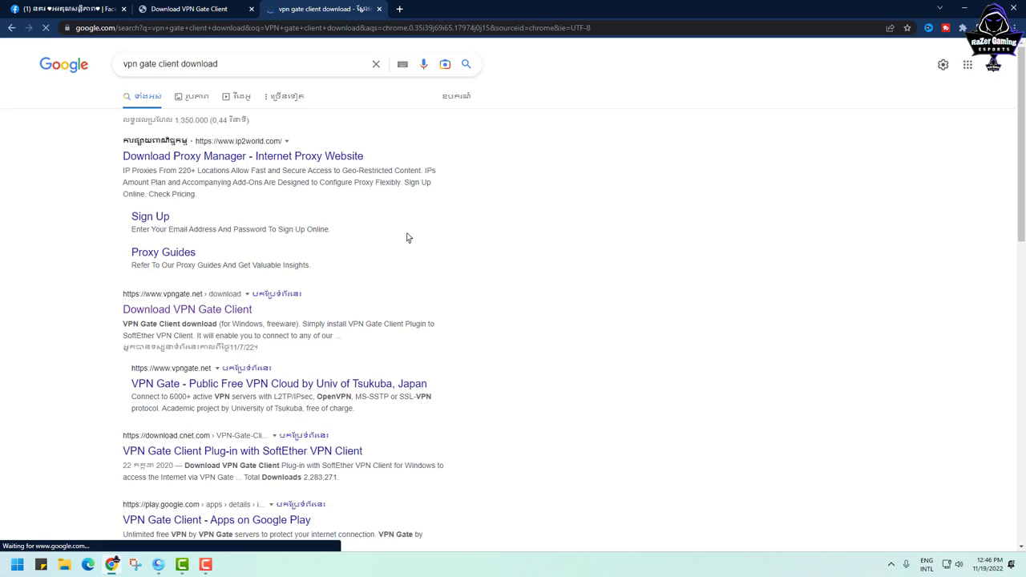
Open the vpngate.net "Download VPN Gate Client" search result and close the older duplicate tab.
left_click(205, 313)
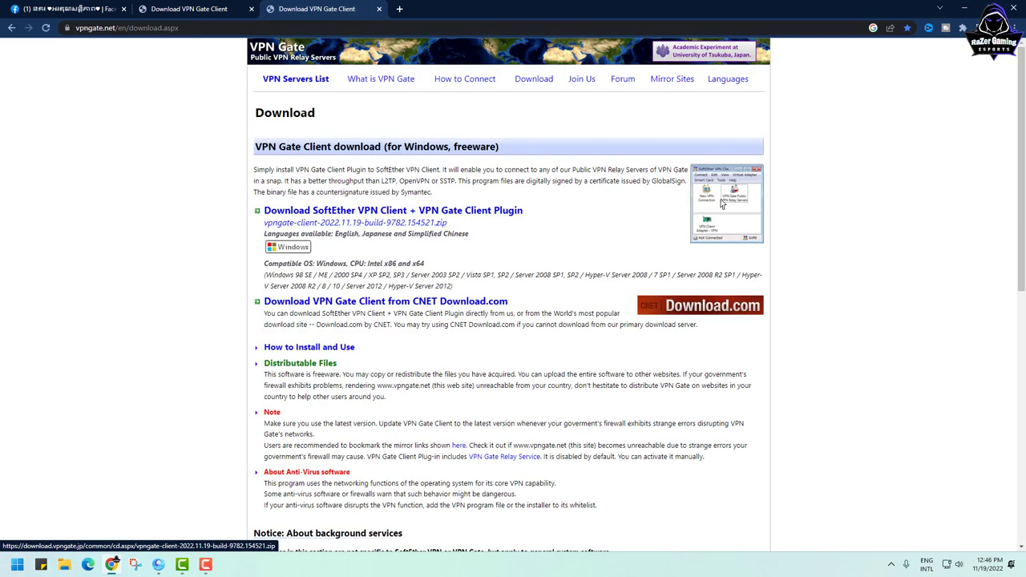
left_click(251, 9)
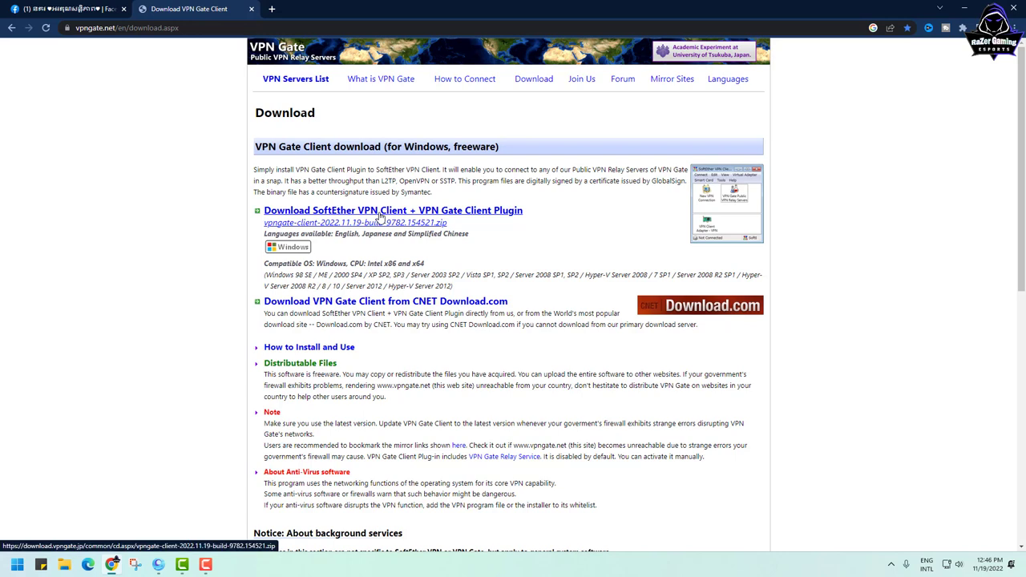
left_click(891, 565)
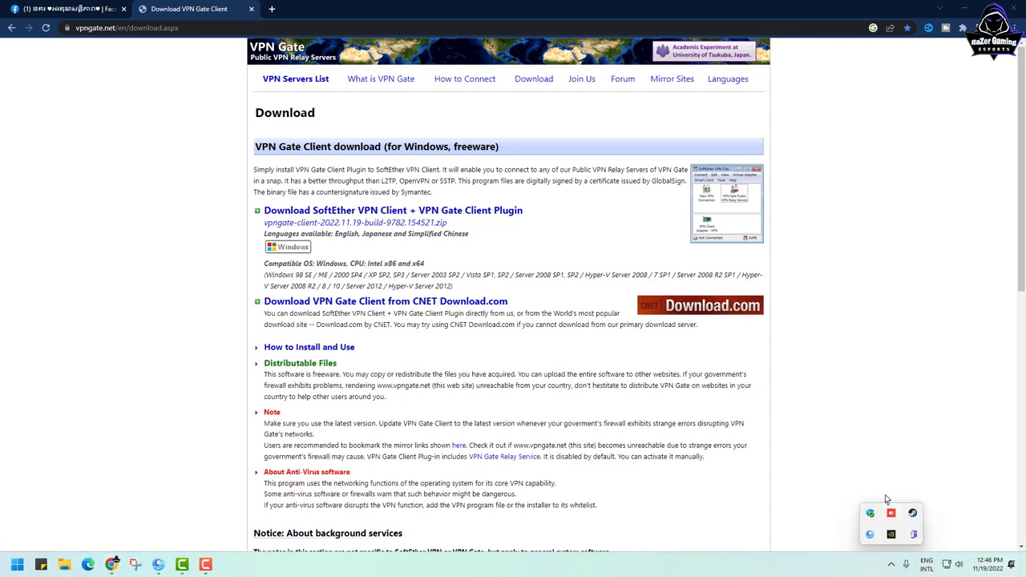
left_click(891, 565)
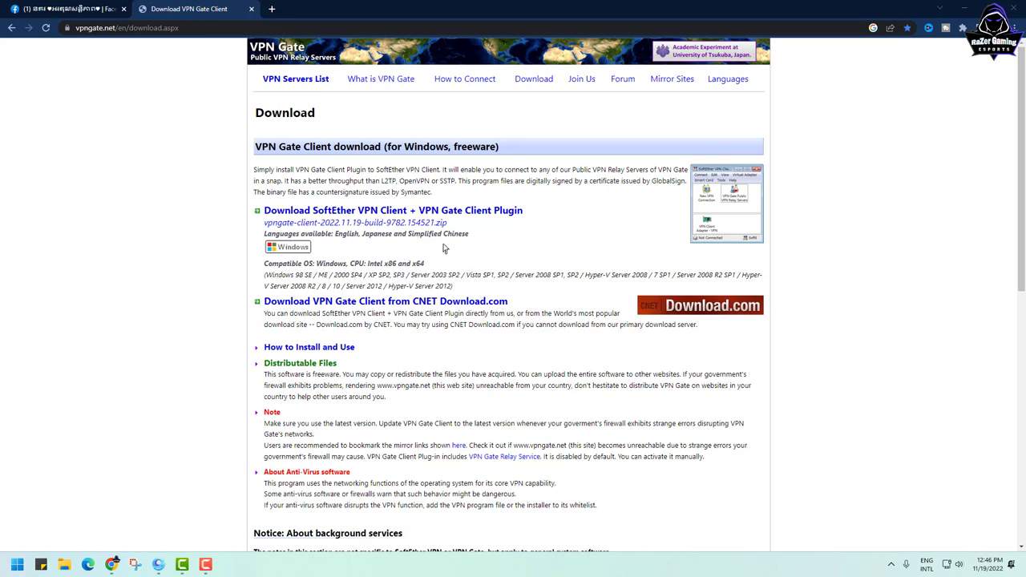
Download vpngate-client-2022.11.19-build-9782.154521.zip with Internet Download Manager, dismissing the registration dialog and clearing the download windows from the desktop.
left_click(392, 223)
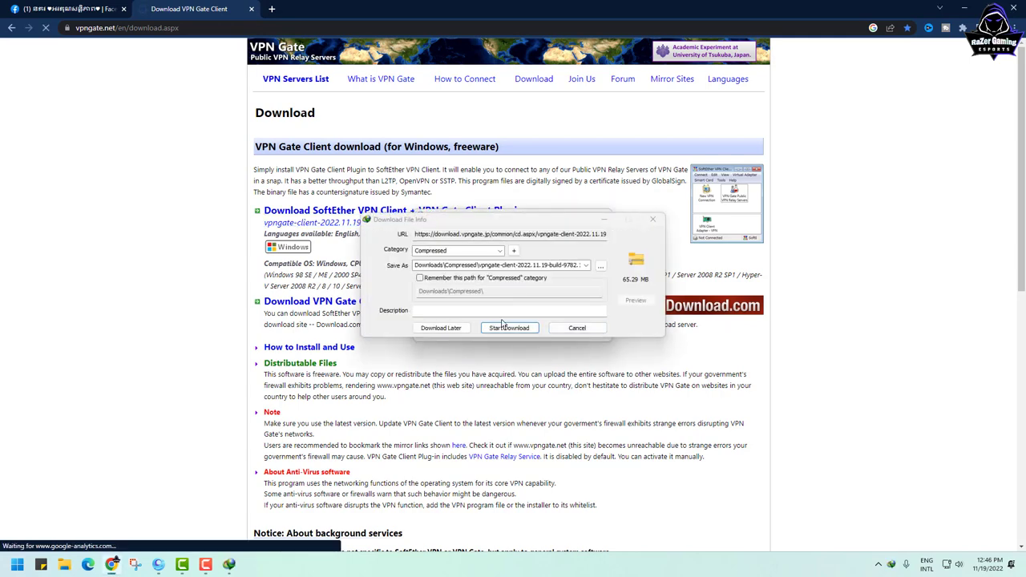
left_click(513, 328)
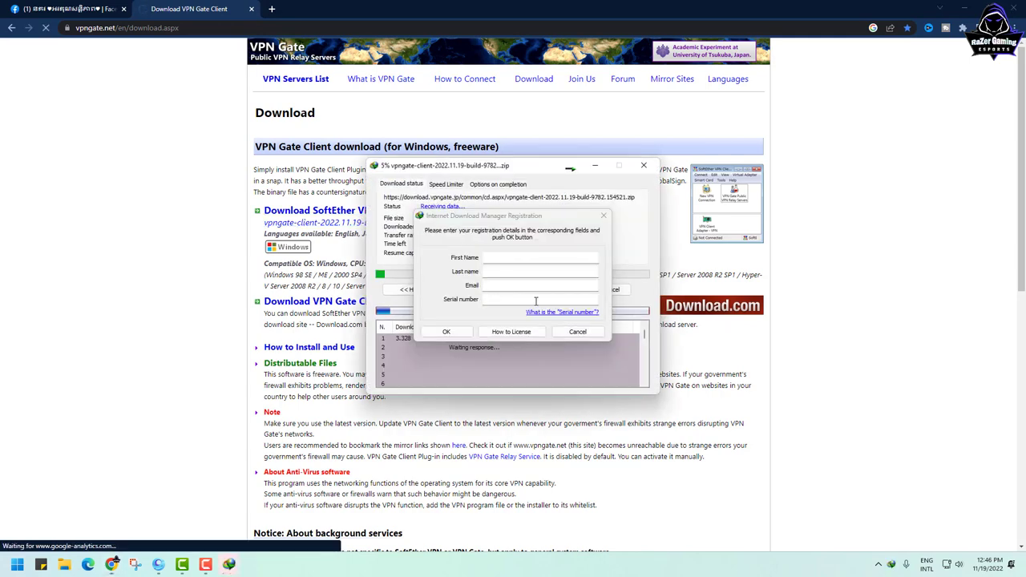
left_click(604, 216)
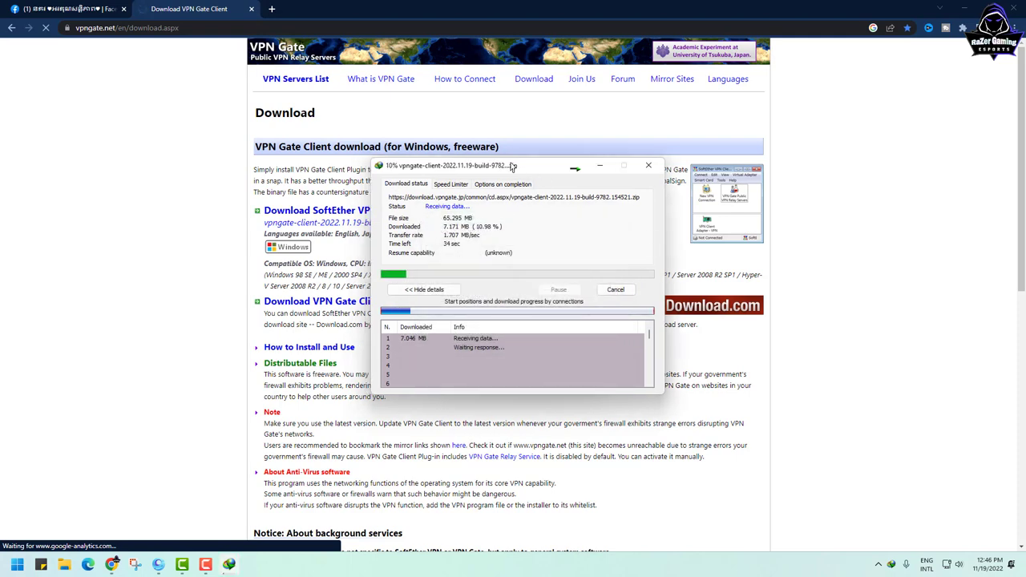
left_click_drag(508, 167, 696, 112)
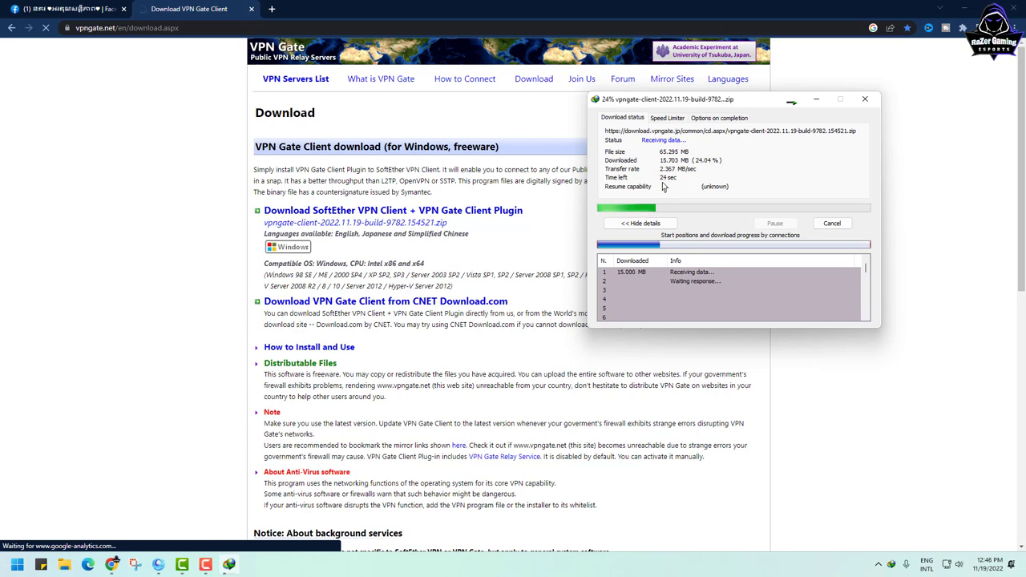
key("super+d")
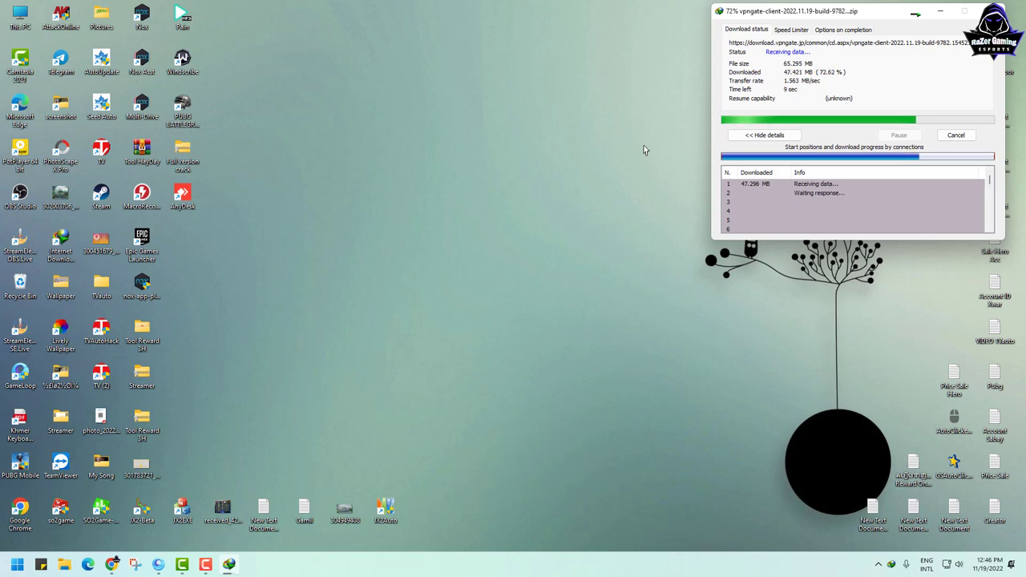
left_click_drag(802, 19, 790, 33)
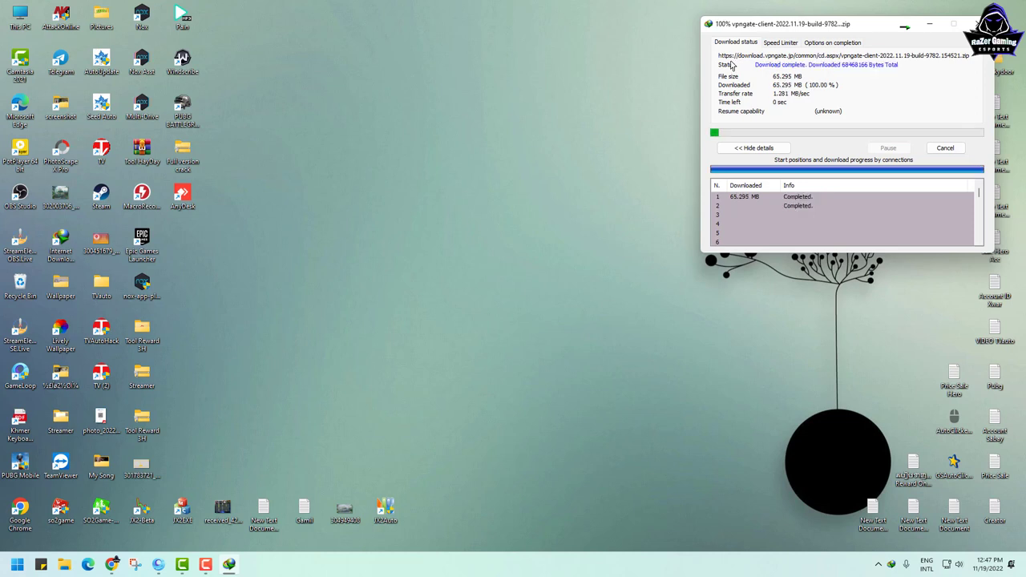
left_click(613, 257)
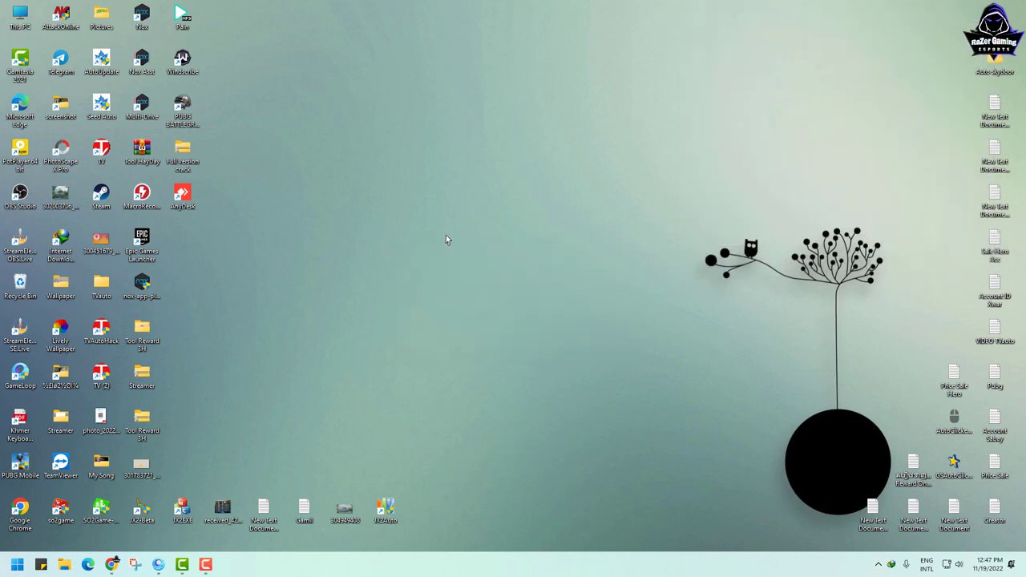
left_click(611, 211)
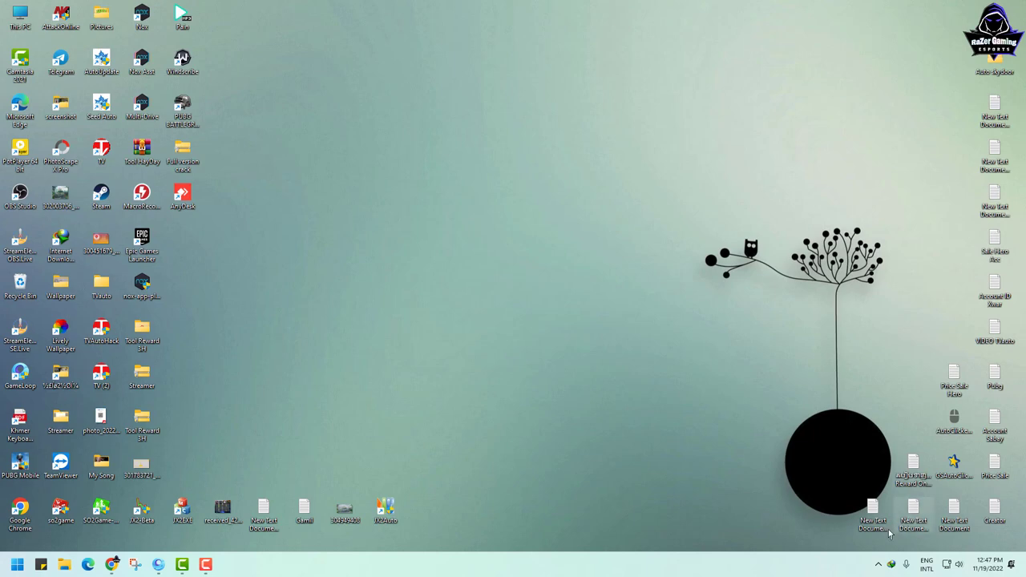
Open Internet Download Manager and locate the downloaded vpngate-client archive in its list.
left_click(879, 565)
left_click(892, 492)
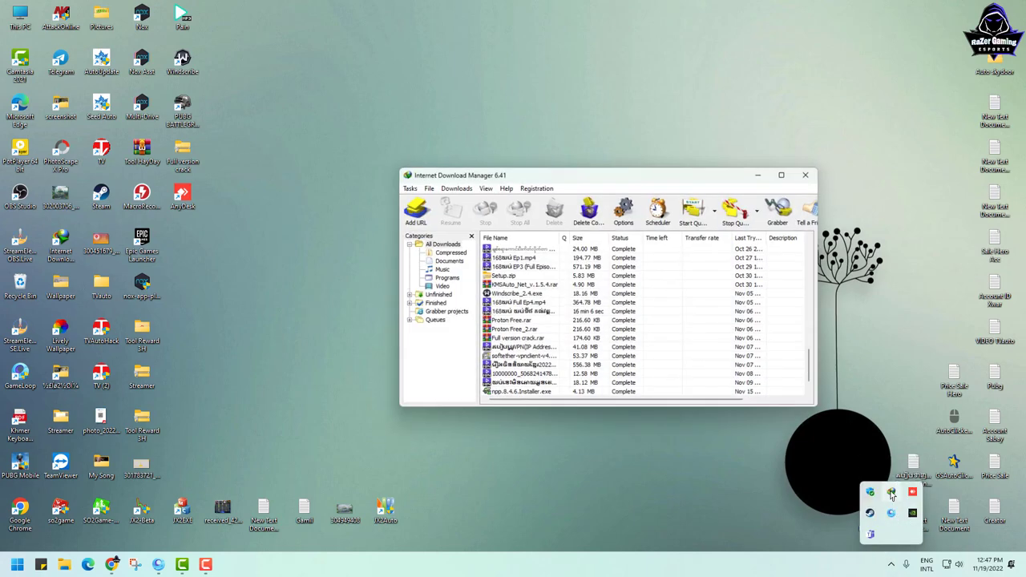
left_click(526, 387)
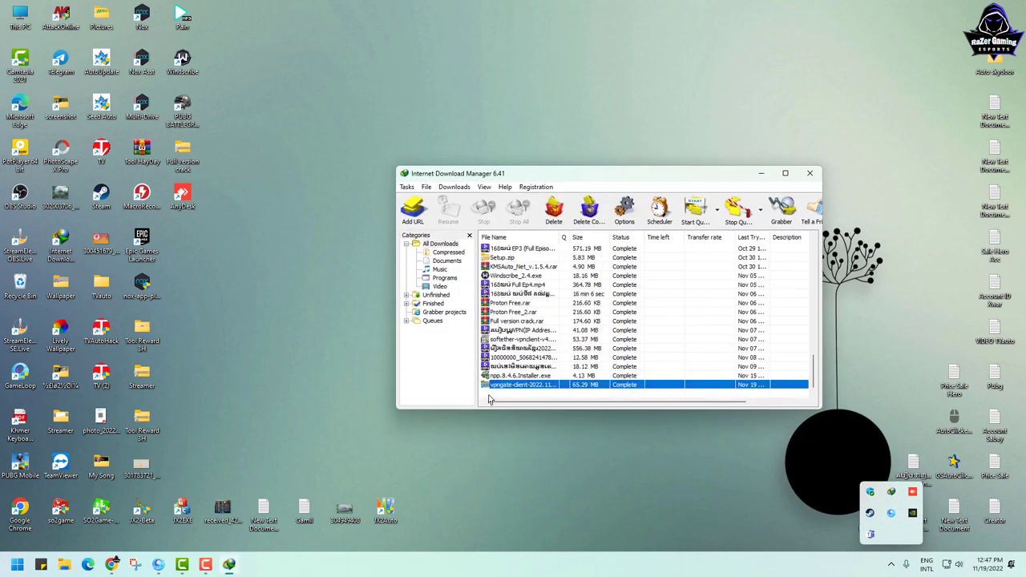
left_click(527, 386)
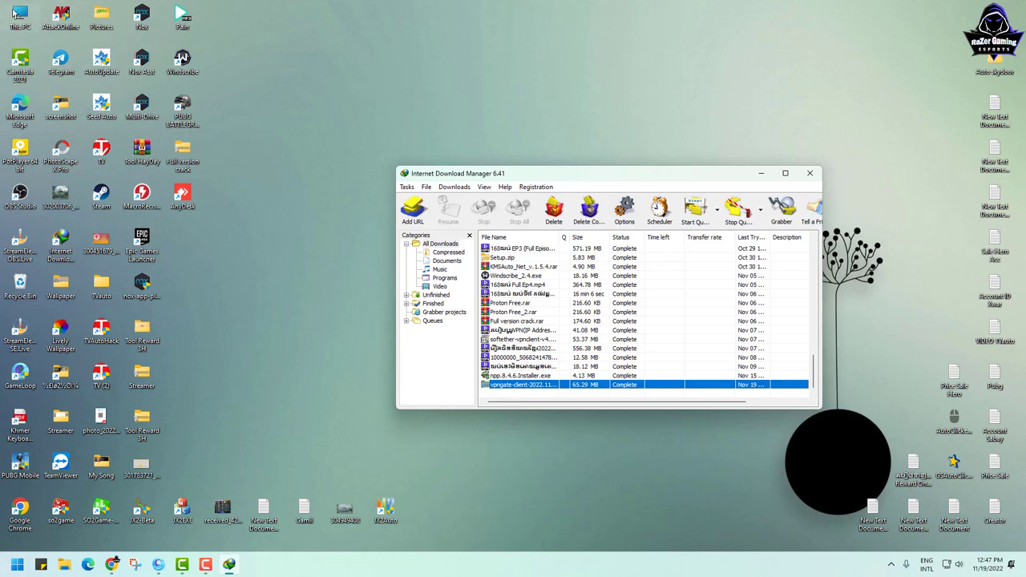
Close Internet Download Manager and open the Compressed folder inside Downloads in File Explorer, moving its window aside.
double_click(17, 15)
left_click(810, 174)
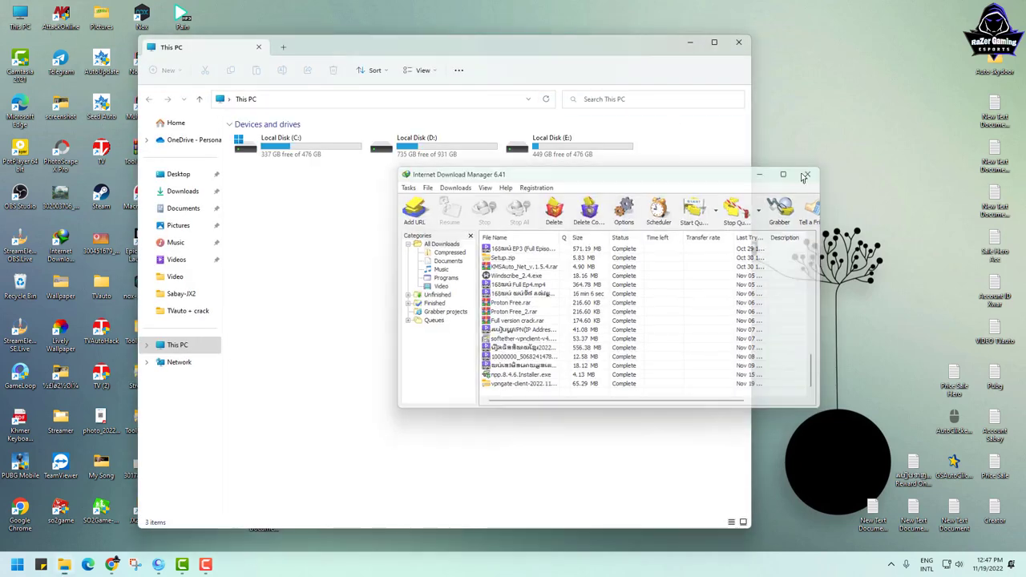
left_click(191, 192)
double_click(258, 153)
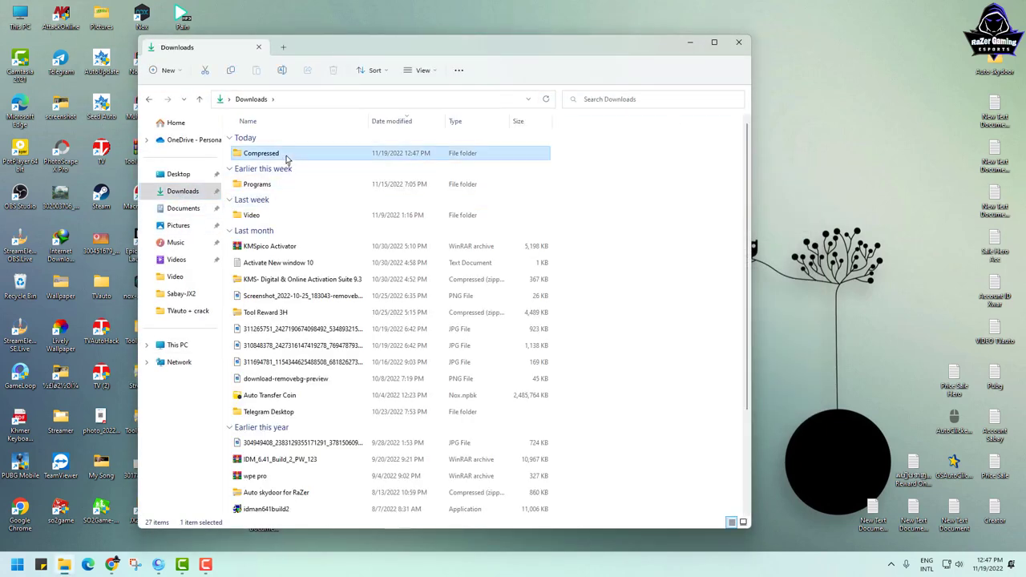
left_click_drag(301, 53, 745, 106)
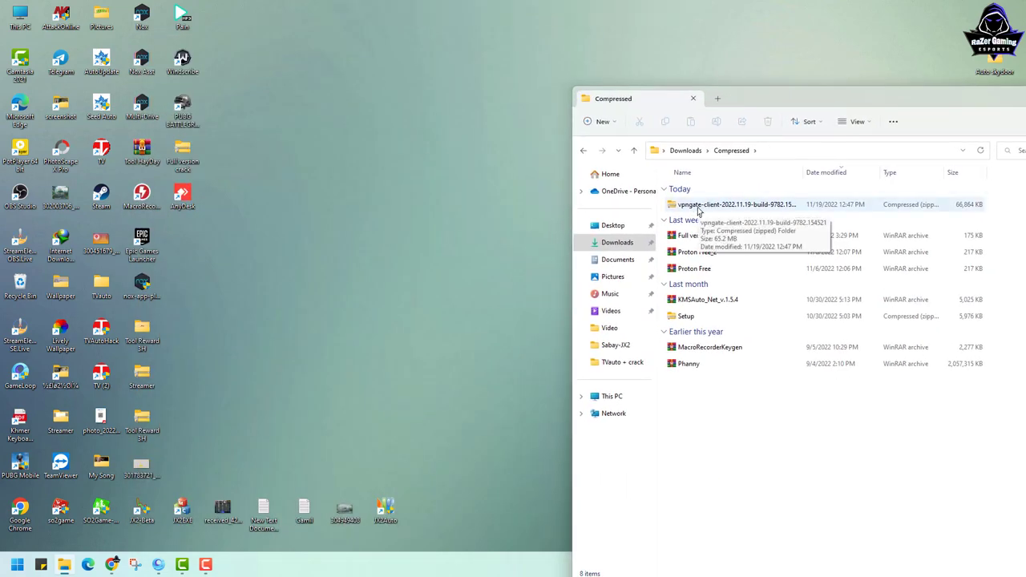
right_click(700, 209)
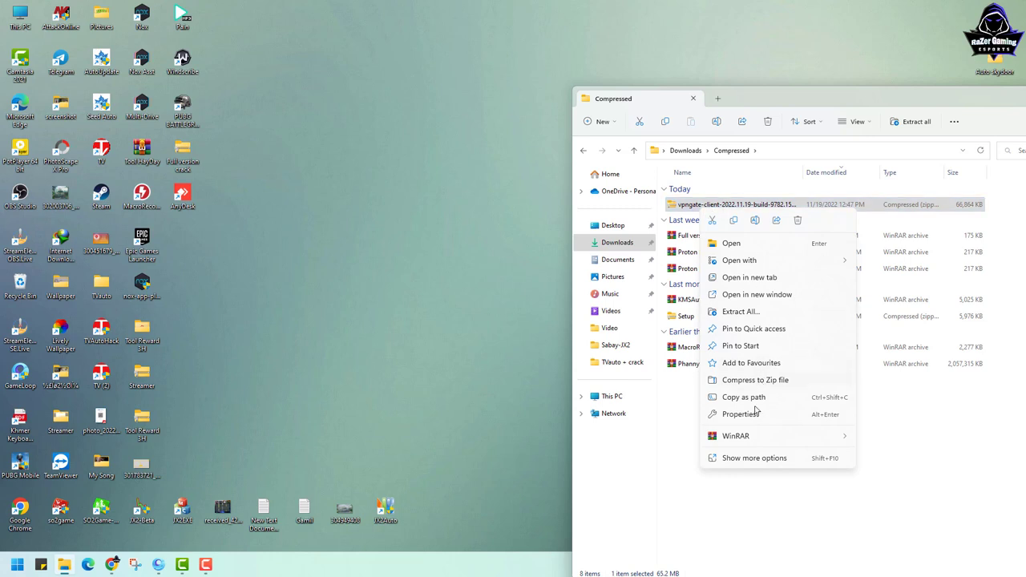
left_click(741, 462)
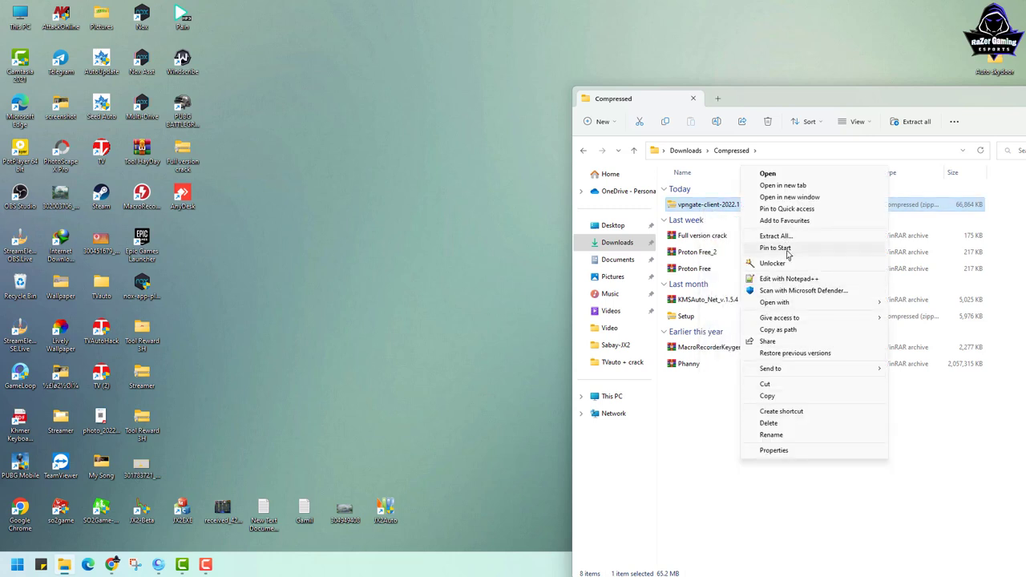
left_click(711, 212)
left_click(714, 205)
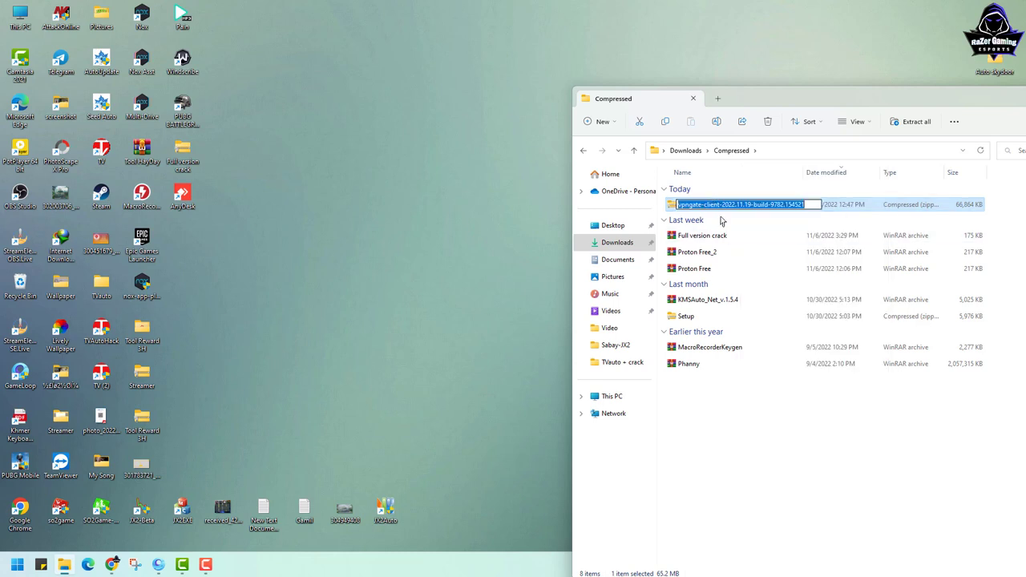
left_click(721, 217)
Open the vpngate-client-2022.11.19-build-9782.154521 zip archive to show its contents.
double_click(720, 207)
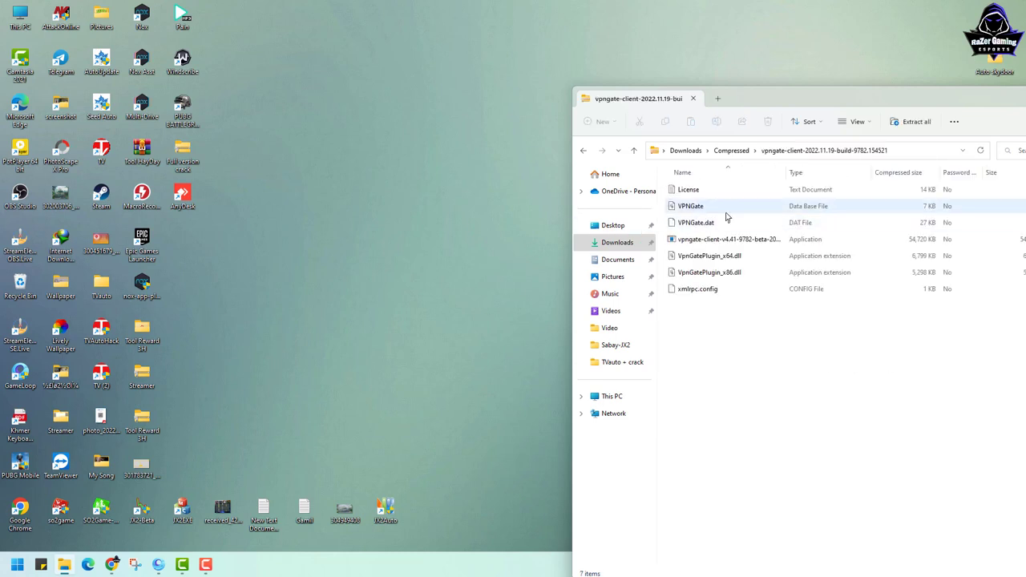
Create a new folder on the desktop with the default name and open it.
right_click(299, 226)
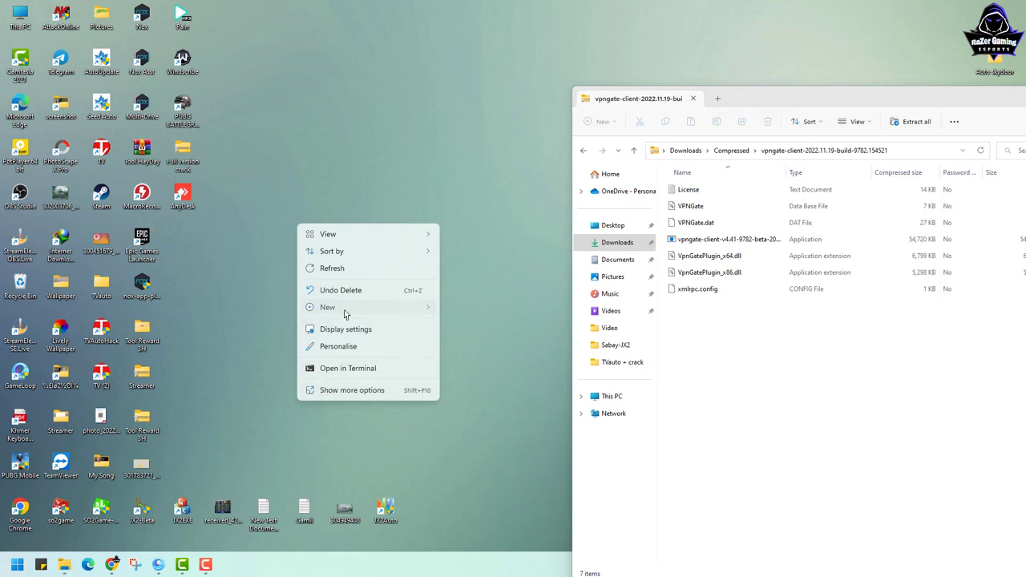
mouse_move(329, 307)
left_click(453, 240)
key("Return")
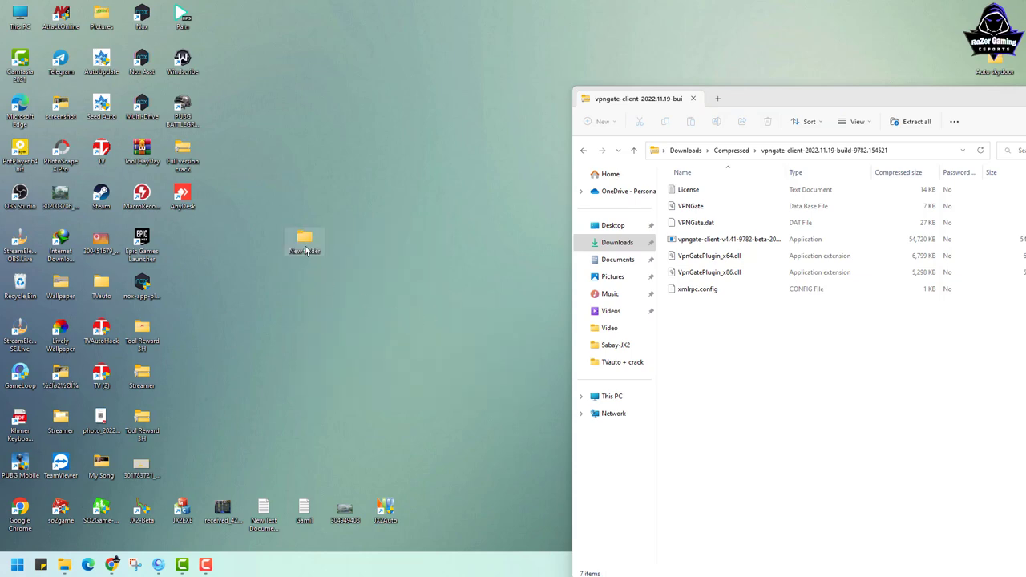
double_click(307, 250)
Copy all files from the vpngate-client archive into the new folder, clear the archive window away and reposition the folder window.
left_click_drag(772, 372, 344, 200)
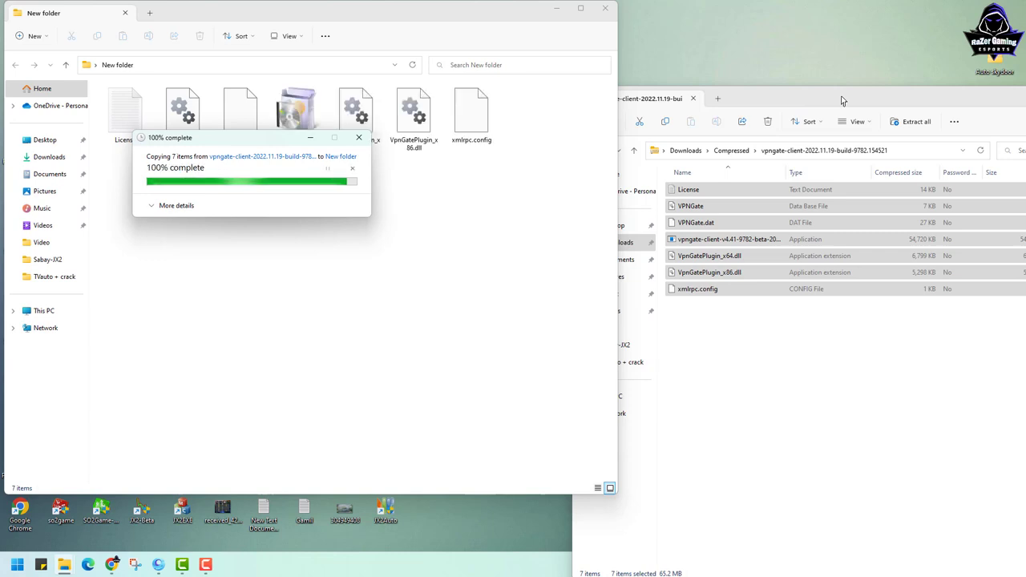
left_click_drag(842, 99, 337, 196)
left_click(519, 193)
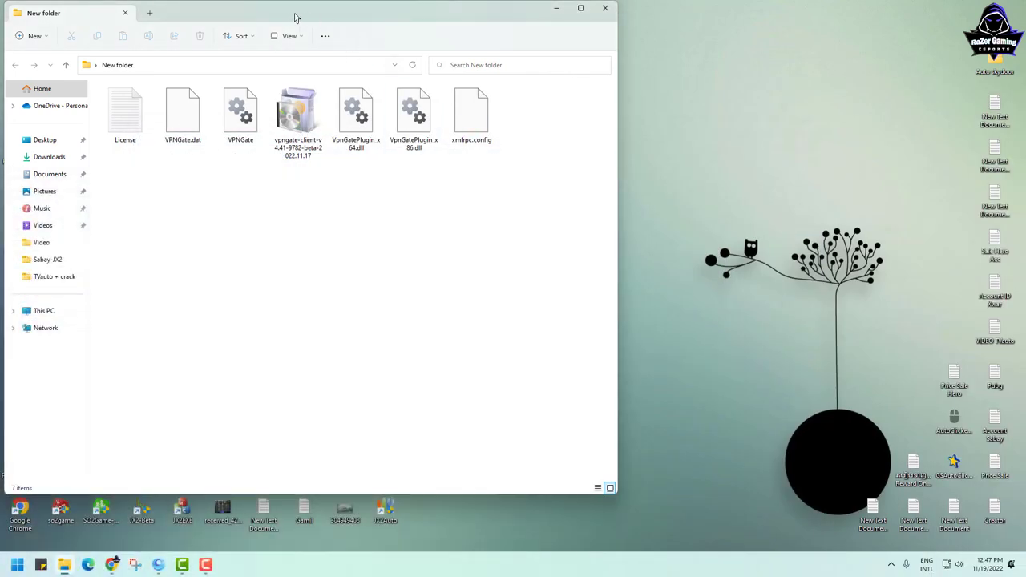
left_click_drag(215, 18, 594, 105)
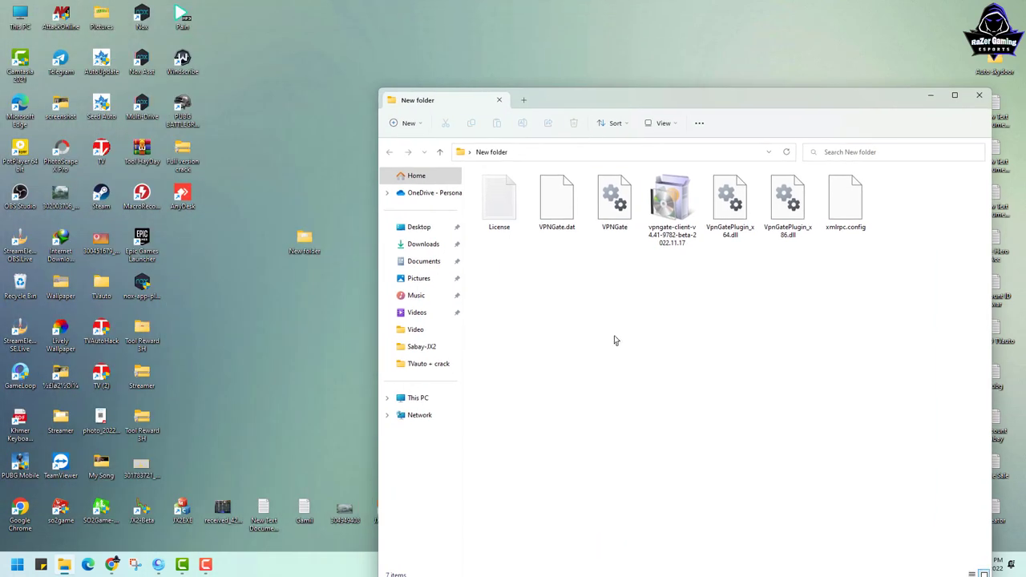
Run the vpngate-client-v4.41-9782-beta-2022.11.17 installer from the new folder and minimize the folder window.
left_click(671, 240)
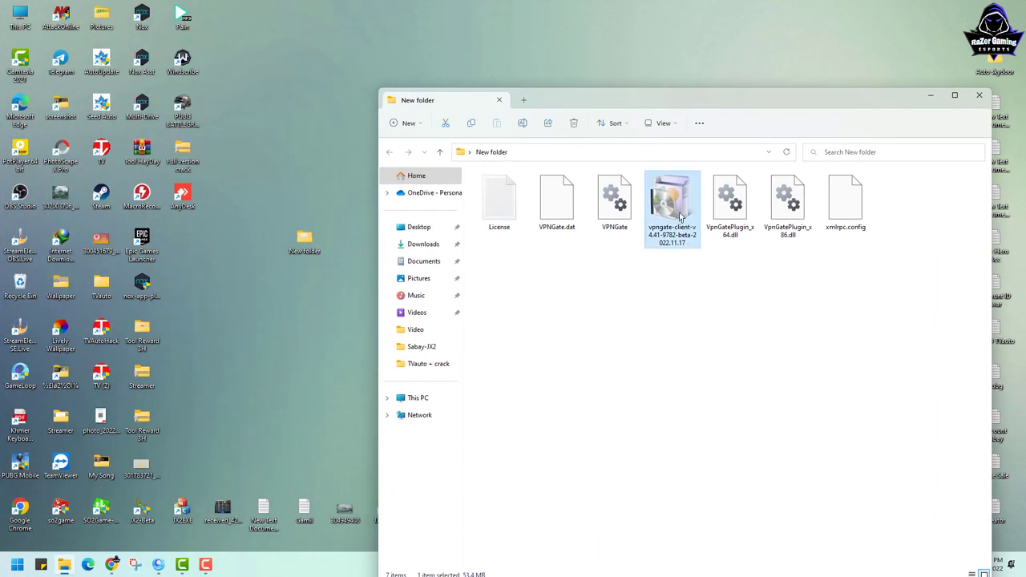
double_click(681, 217)
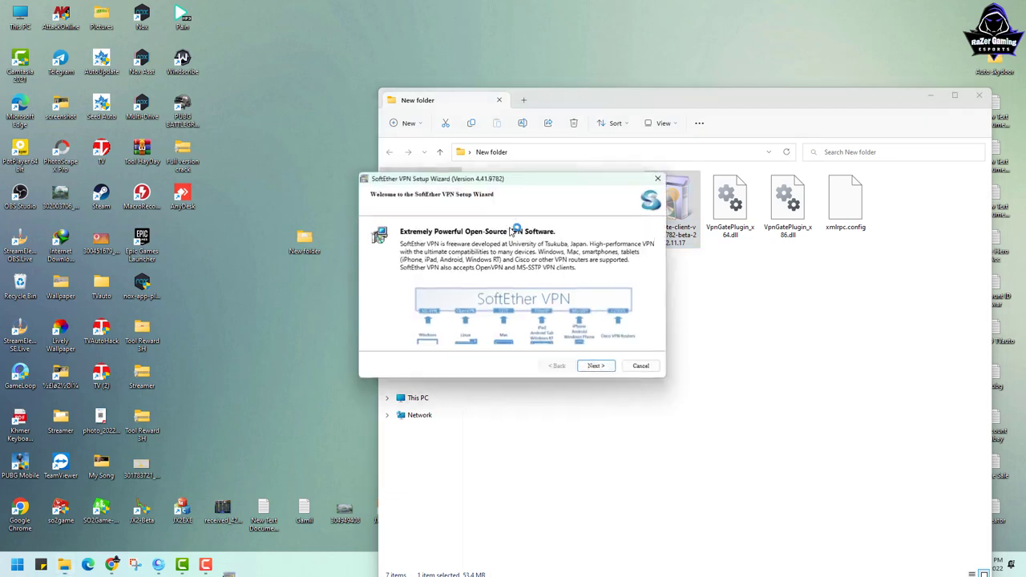
left_click(937, 95)
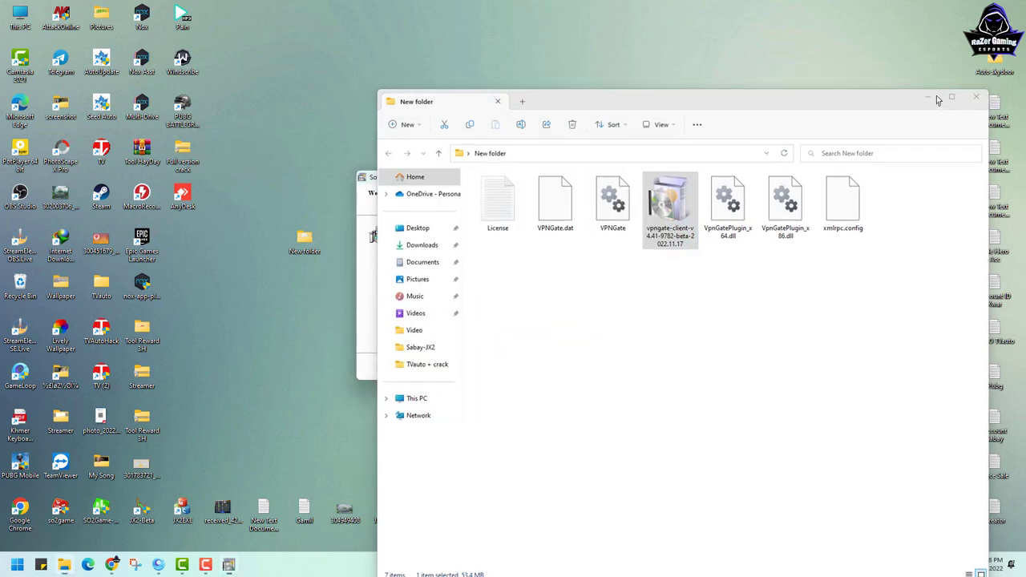
left_click_drag(597, 177, 443, 66)
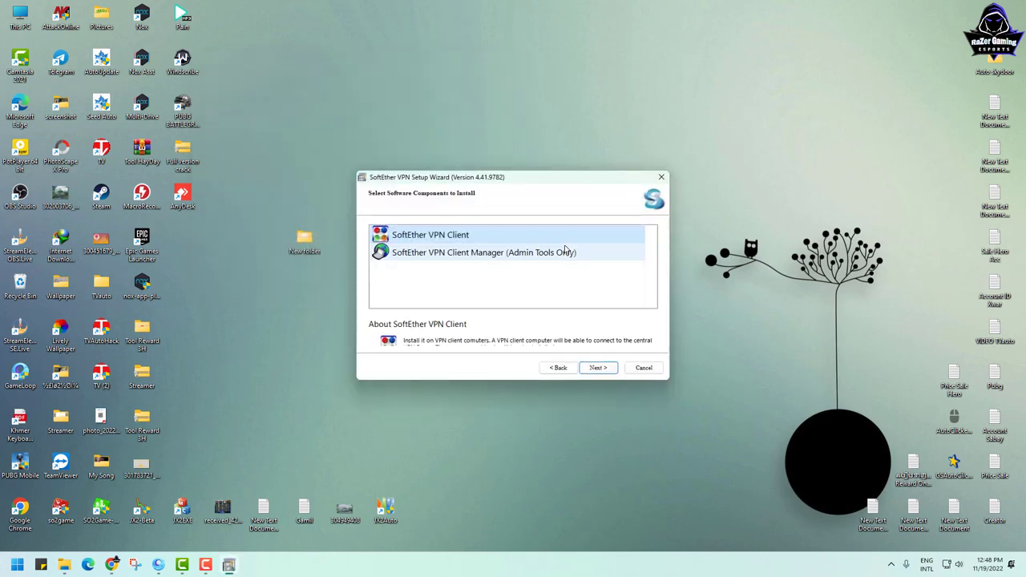
Choose SoftEther VPN Client as the component to install and continue to the license agreement.
left_click_drag(493, 178, 346, 120)
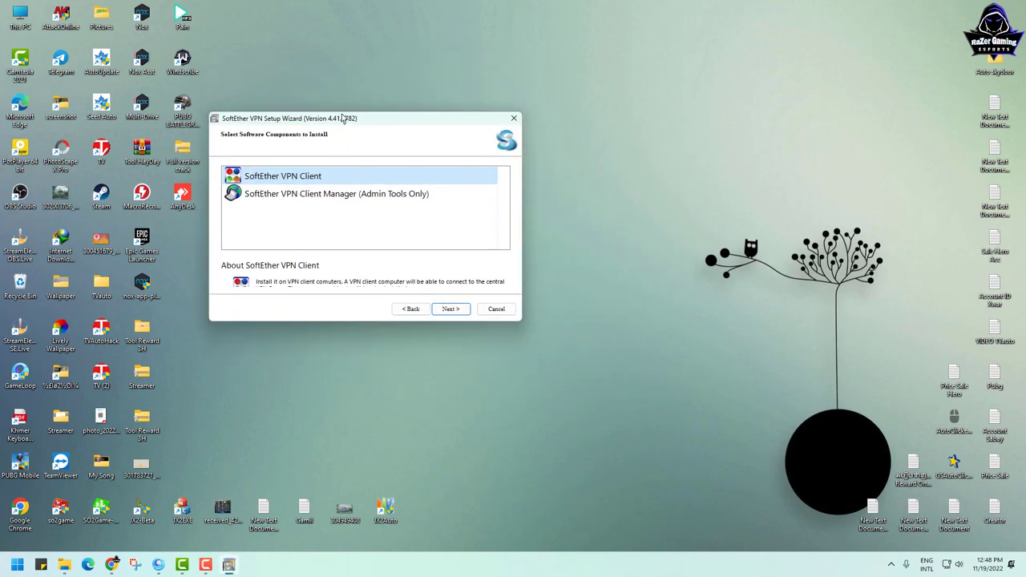
left_click(387, 195)
left_click(306, 178)
left_click(312, 194)
left_click(289, 181)
left_click(324, 201)
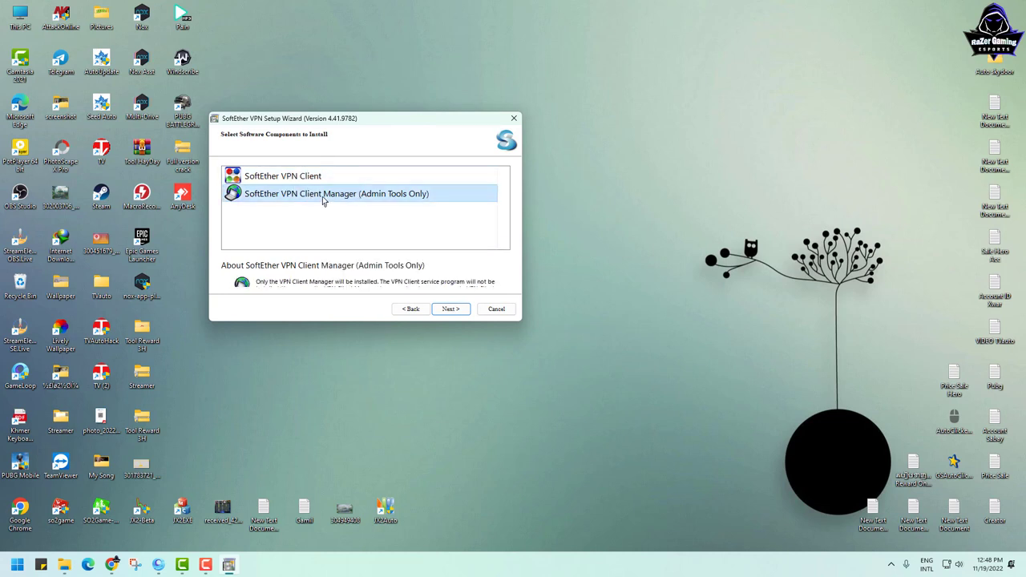
left_click(304, 181)
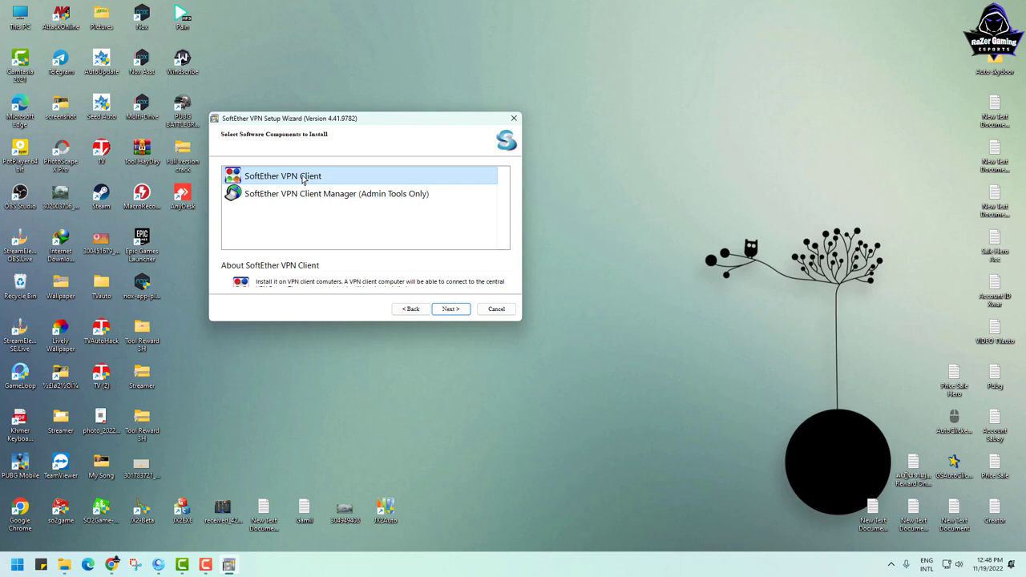
left_click(460, 309)
Agree to the End User License Agreement and continue past the Important Notices.
scroll(336, 236, "down", 3)
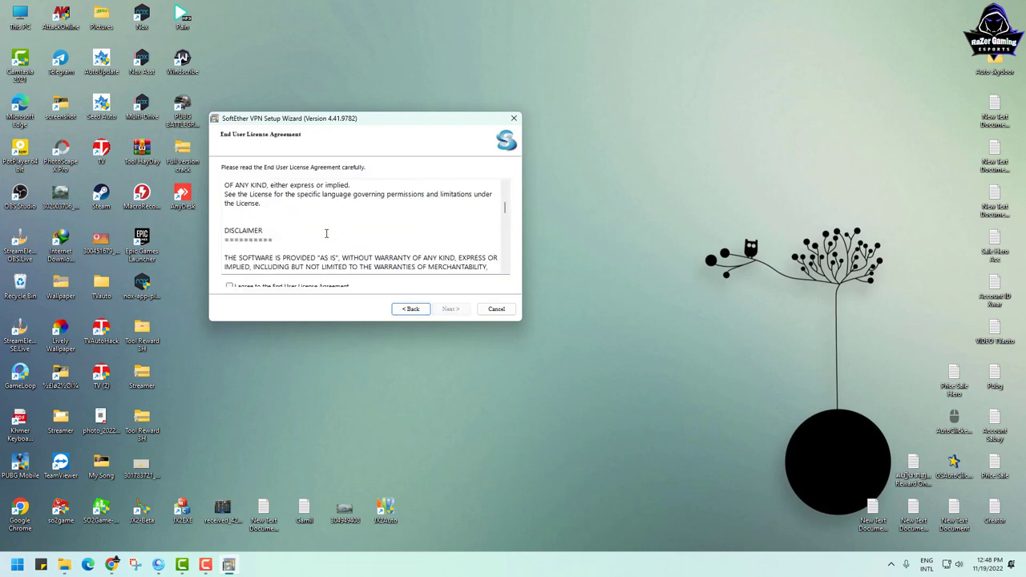
left_click(230, 287)
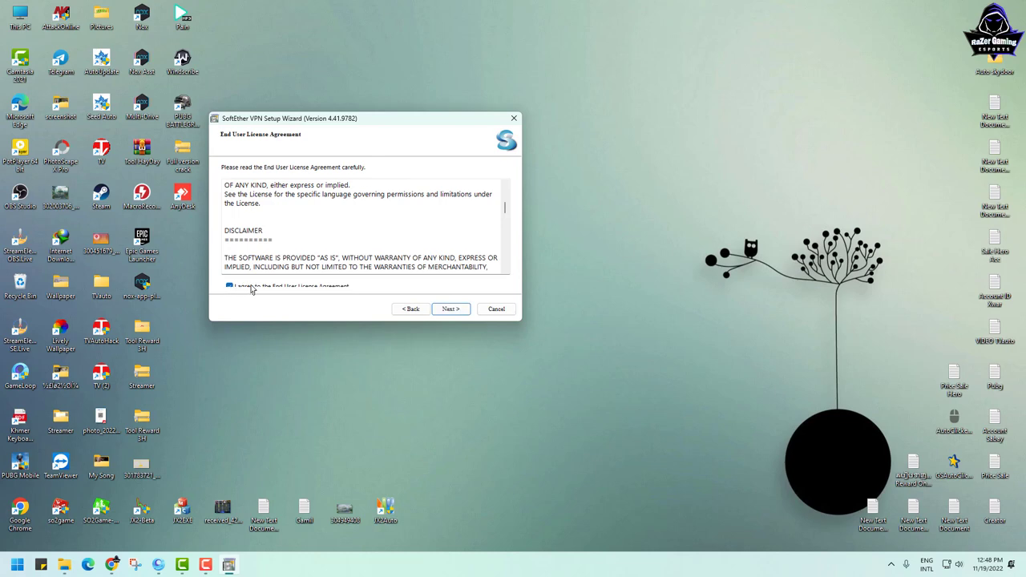
left_click(449, 309)
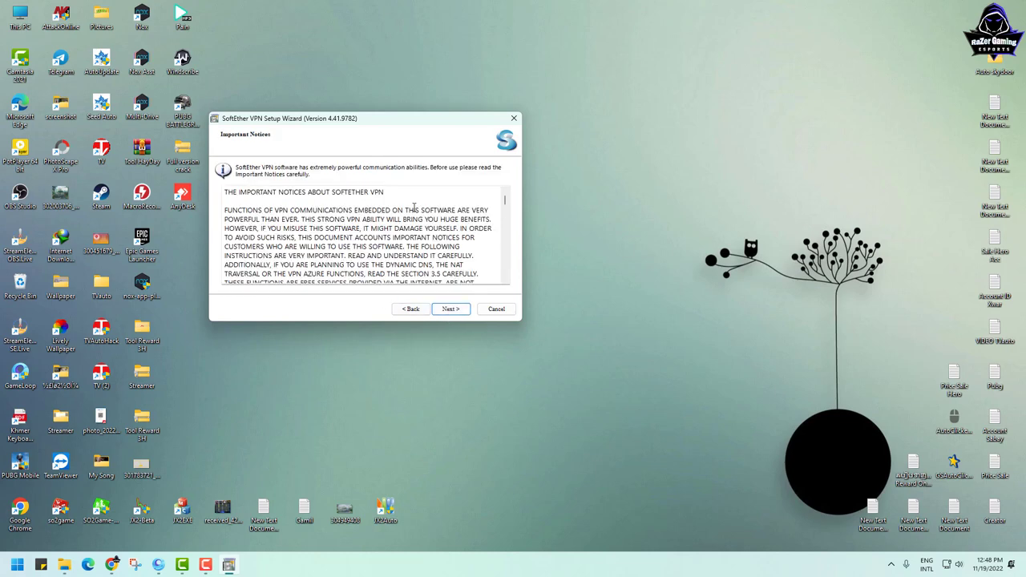
scroll(445, 240, "down", 8)
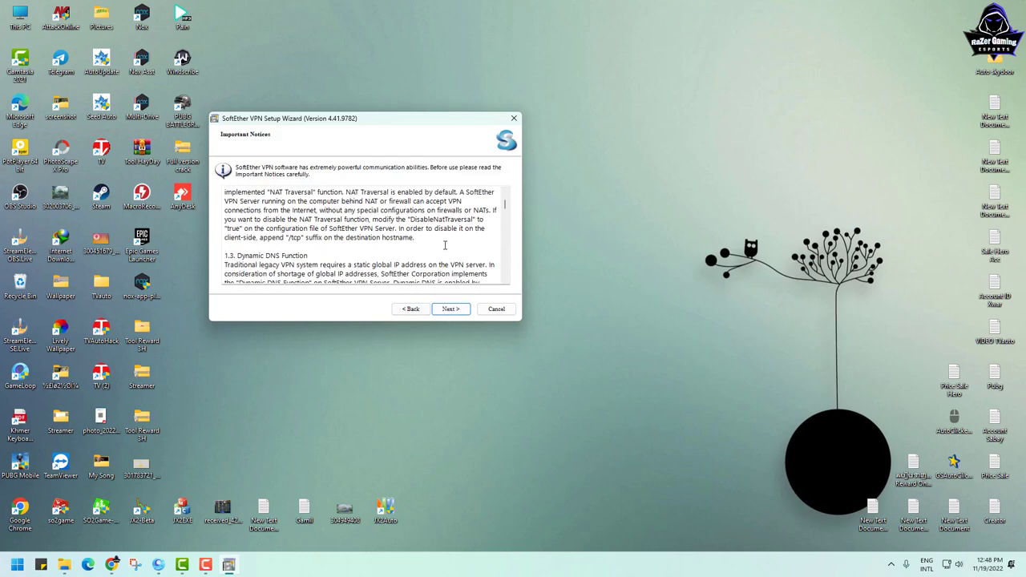
left_click(451, 309)
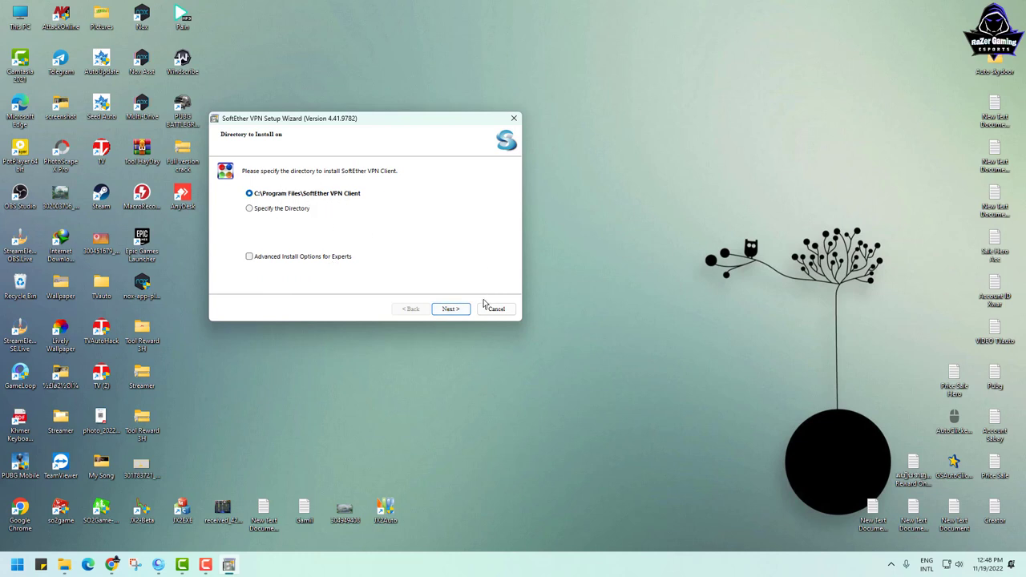
Install into C:\Program Files\SoftEther VPN Client and finish the setup with the SoftEther VPN Client Manager set to start.
left_click(450, 309)
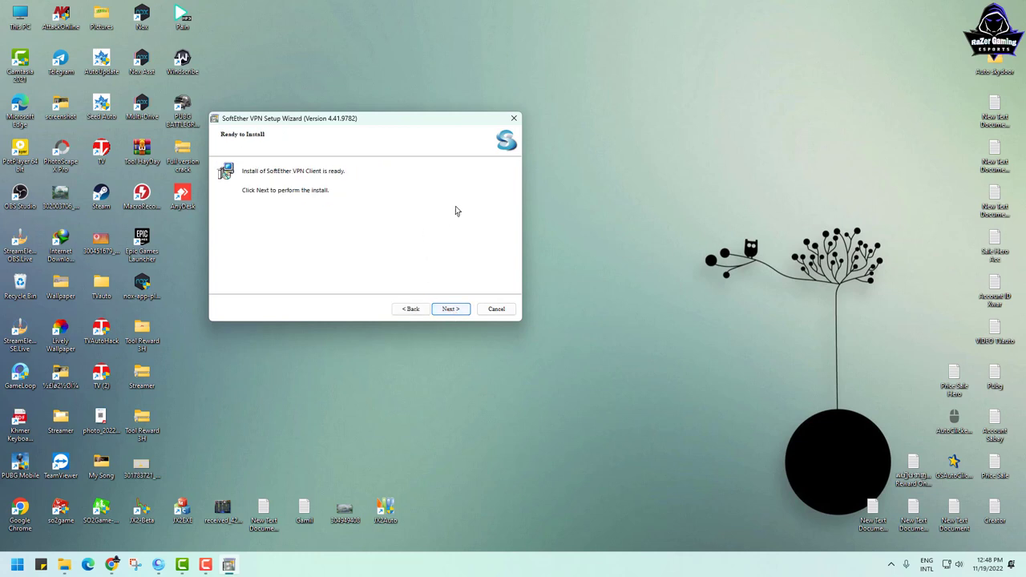
left_click(451, 310)
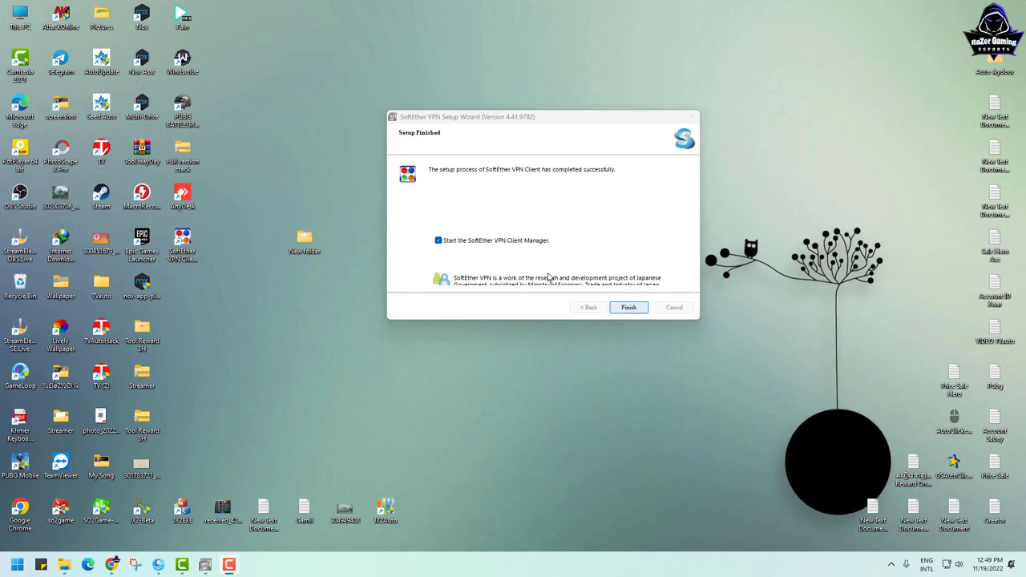
left_click(624, 306)
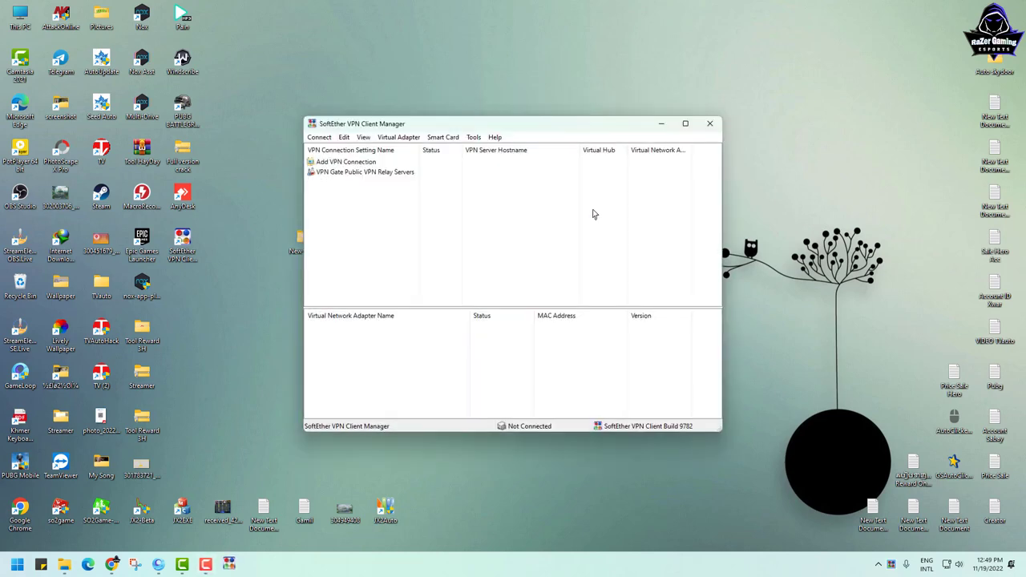
Open the VPN Gate Public VPN Relay Servers list without enabling the volunteer relay service, and enlarge its window.
left_click_drag(464, 125, 312, 52)
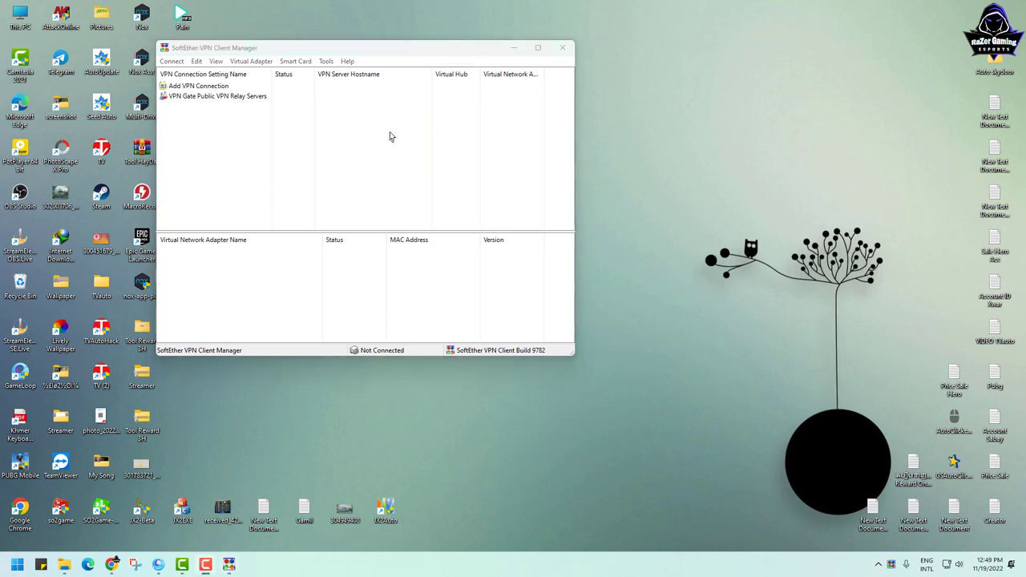
left_click(240, 97)
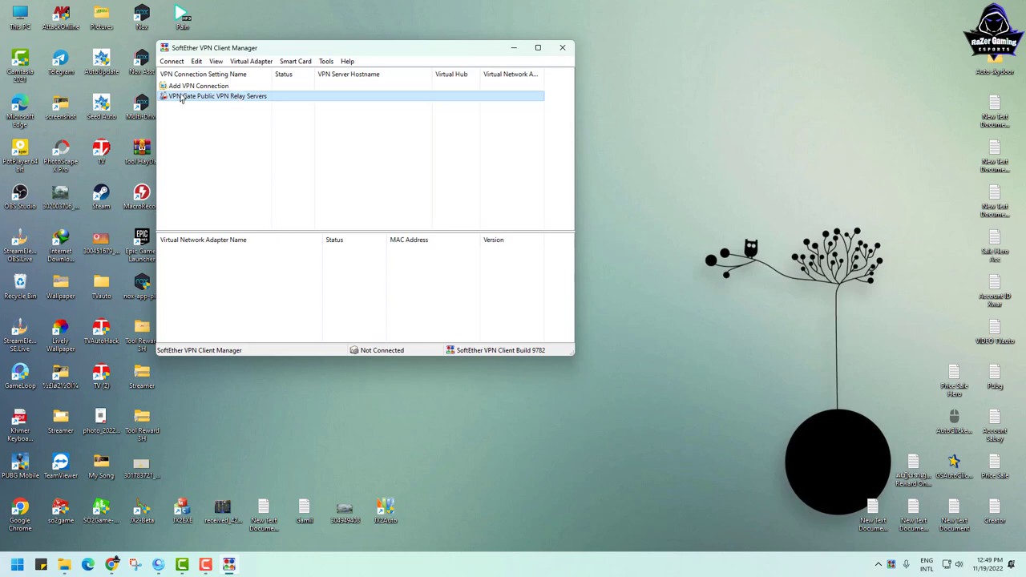
double_click(228, 97)
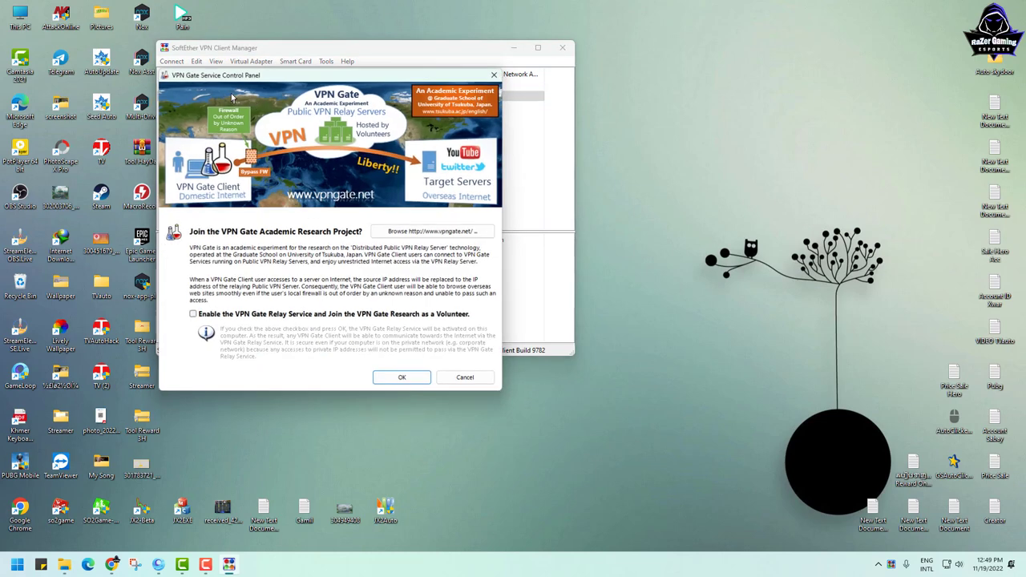
left_click(403, 379)
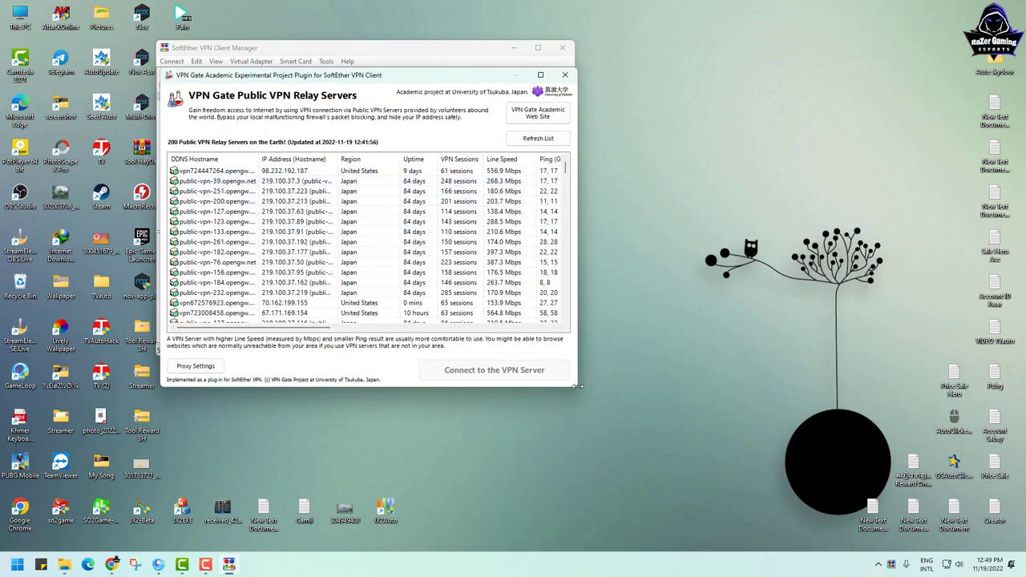
left_click_drag(576, 389, 793, 450)
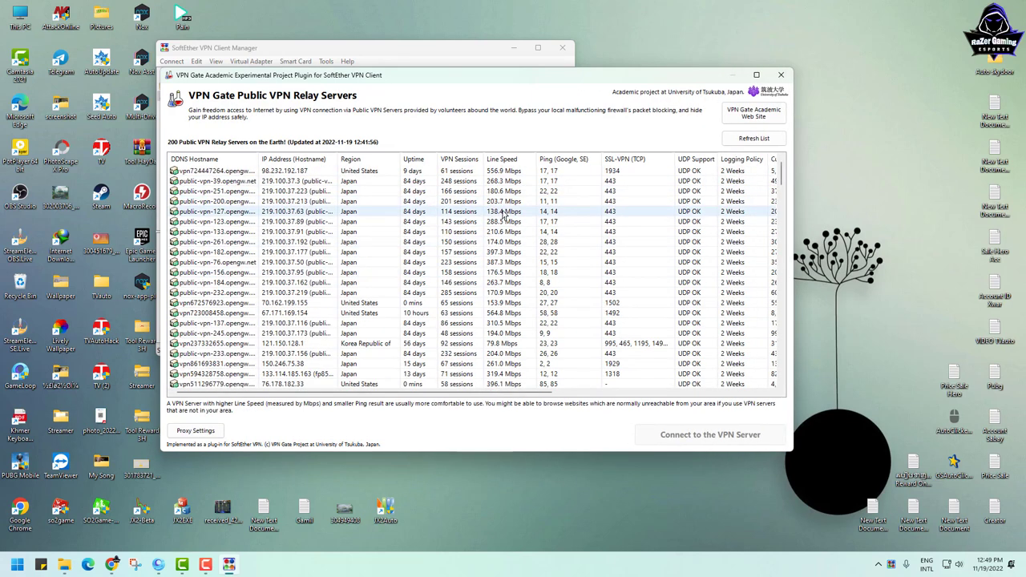
Look through the public relay server list, examining each server's region, line speed and ping.
left_click(544, 172)
scroll(550, 280, "down", 2)
scroll(550, 292, "down", 6)
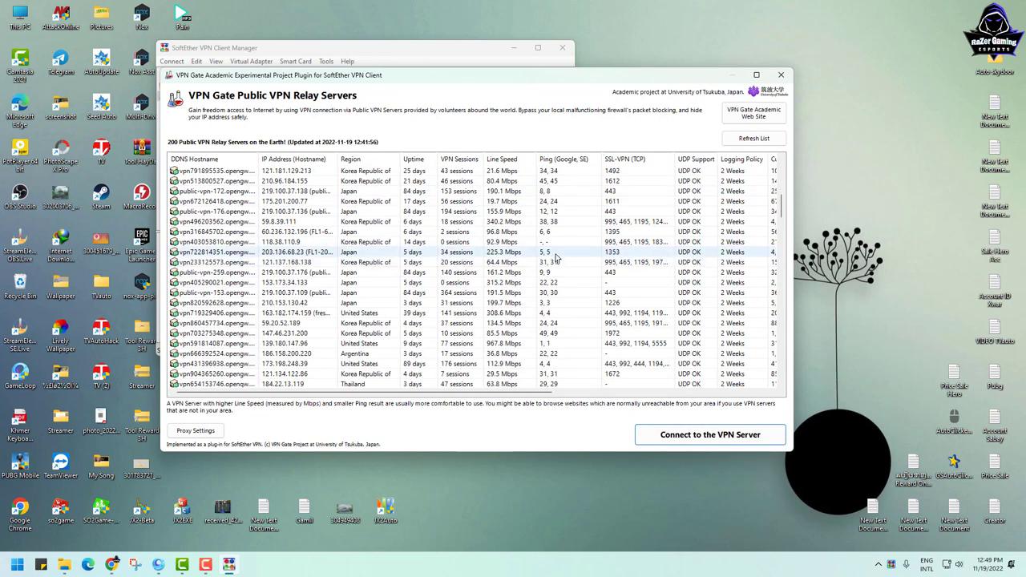
scroll(363, 201, "up", 3)
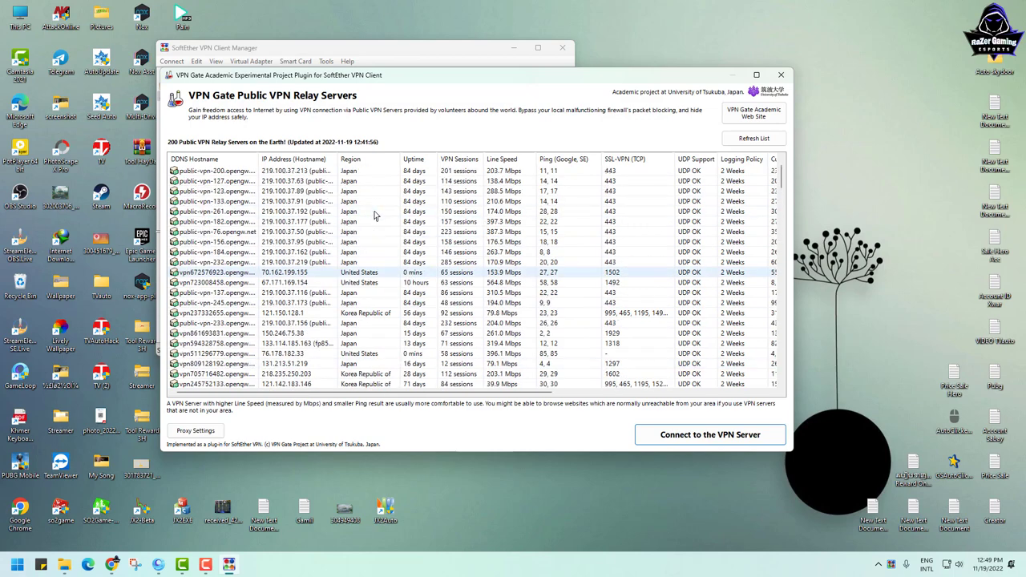
scroll(371, 218, "down", 4)
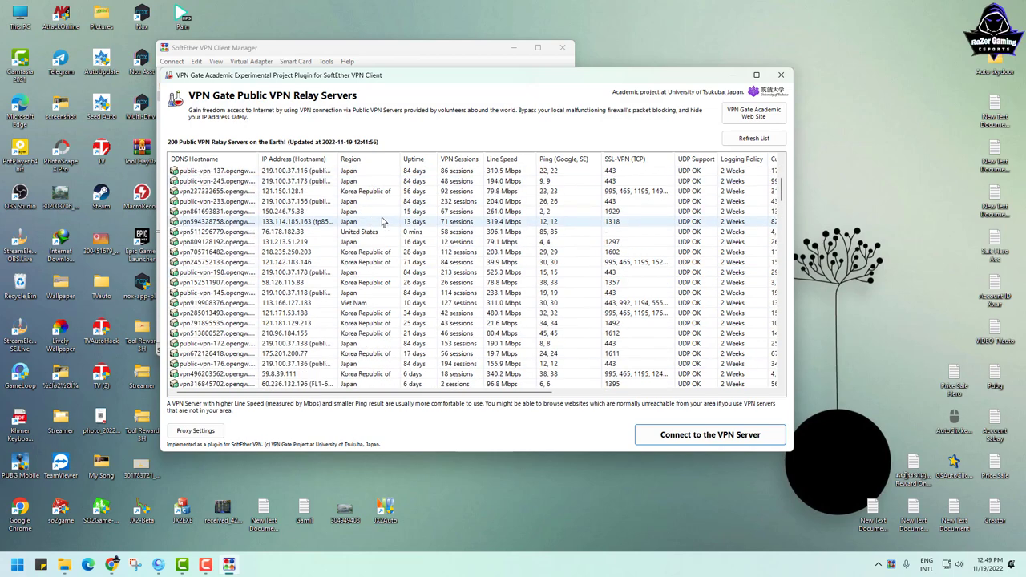
scroll(382, 228, "down", 10)
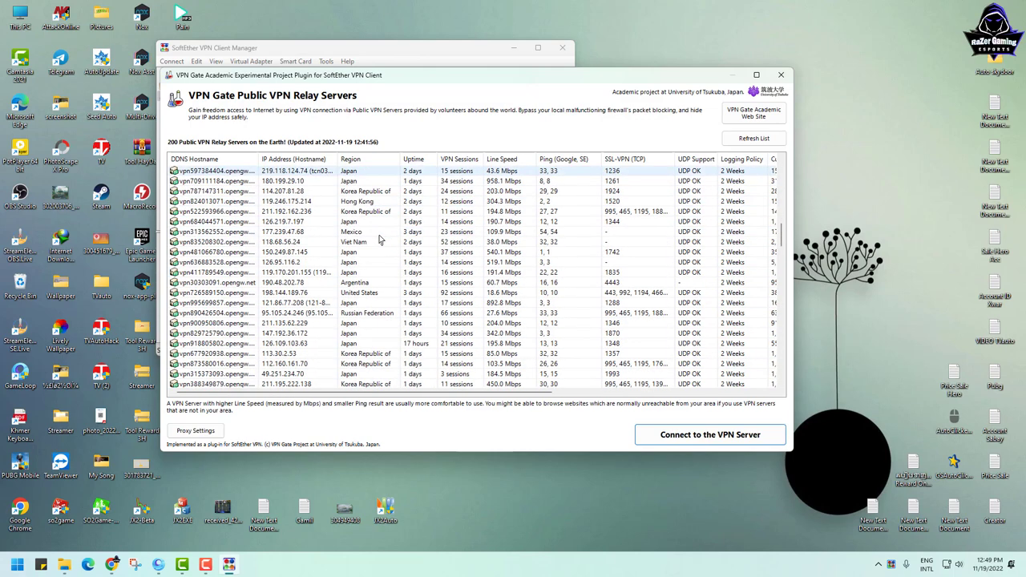
scroll(385, 249, "down", 8)
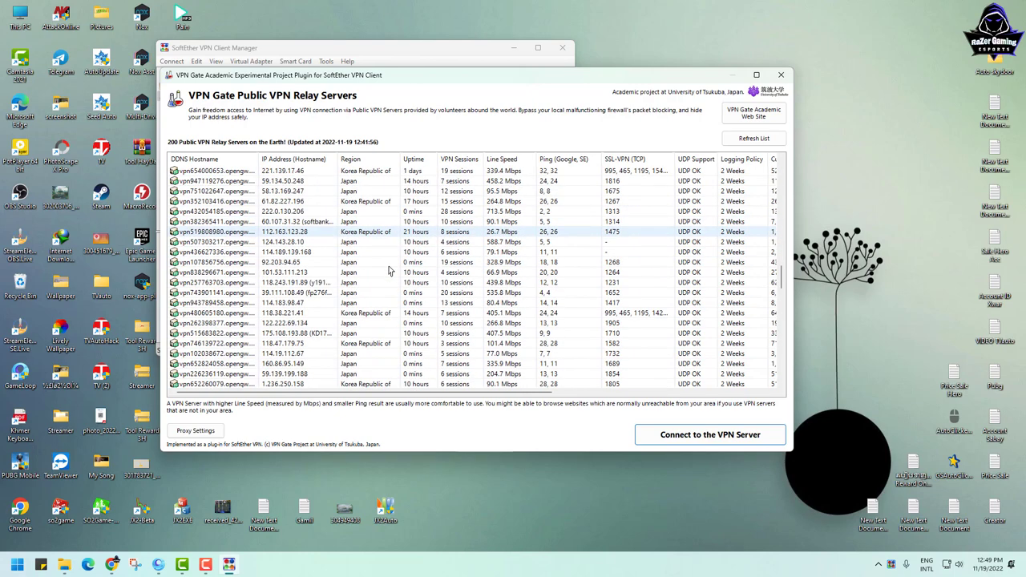
scroll(388, 273, "down", 7)
scroll(388, 275, "down", 12)
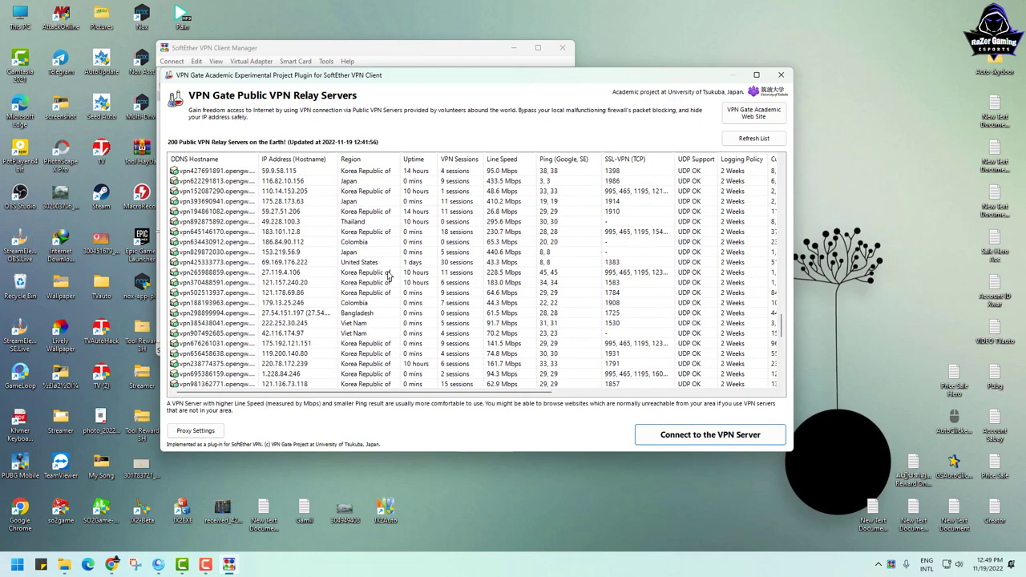
scroll(388, 276, "down", 1)
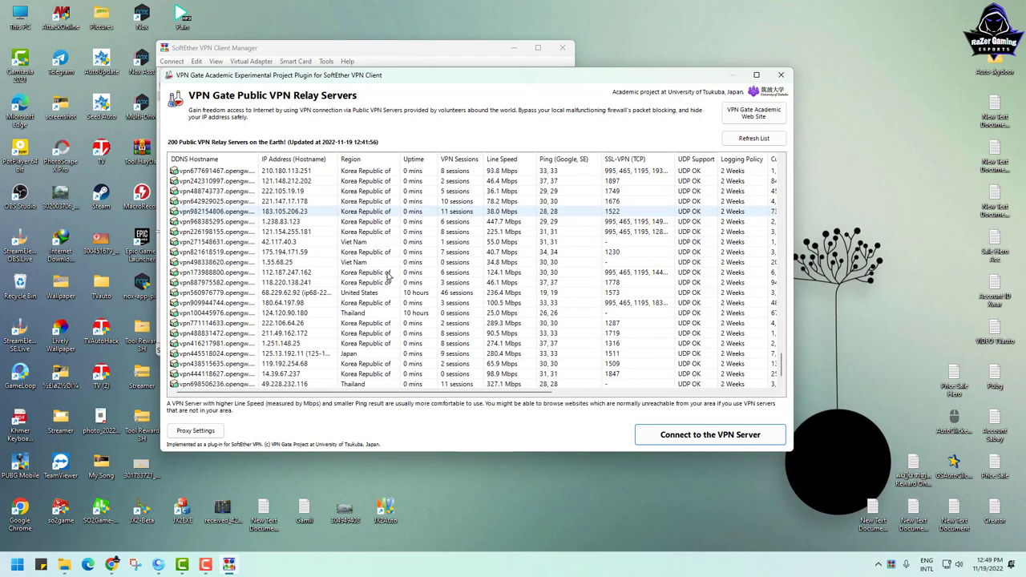
Select the Viet Nam relay server vpn498338620 in the server list.
left_click(369, 243)
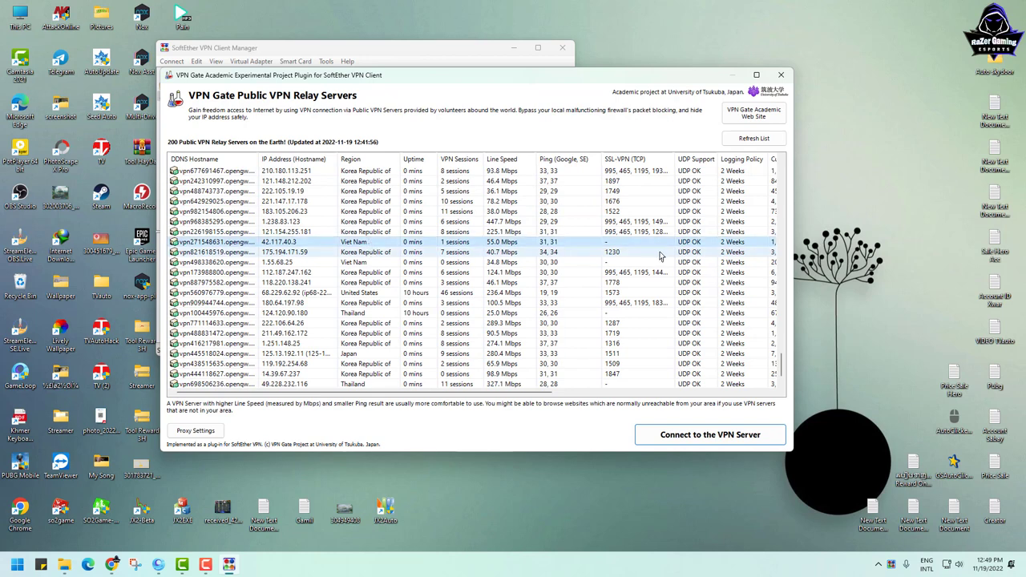
left_click(551, 262)
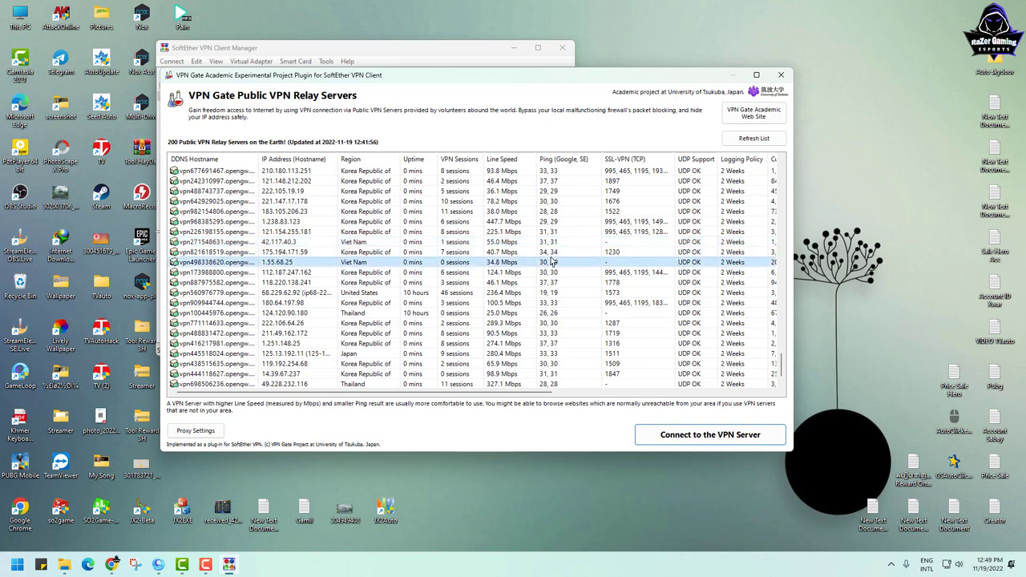
scroll(552, 262, "down", 1)
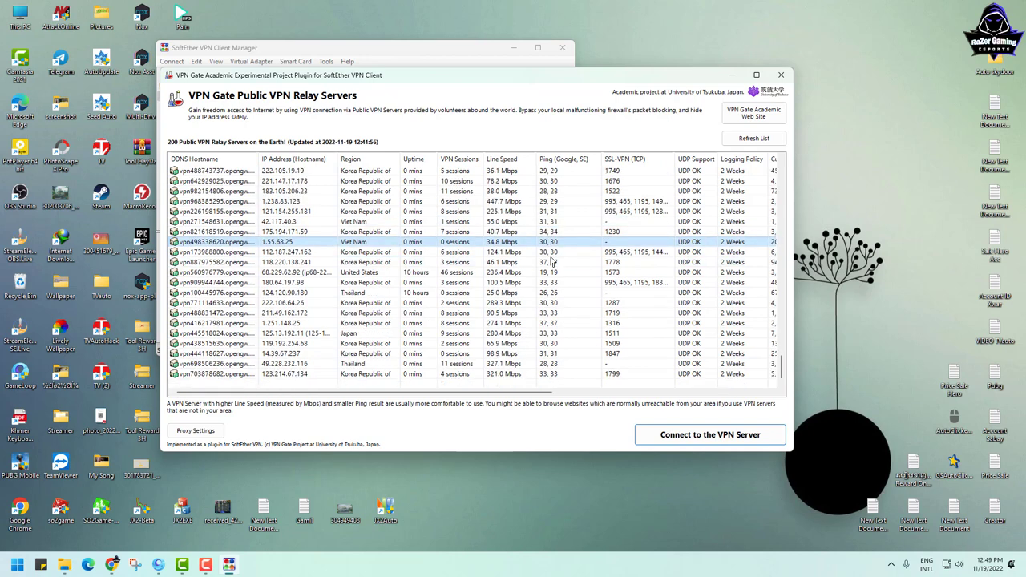
Look back through the public relay server list and select the Viet Nam server vpn919908376.
left_click(366, 334)
scroll(366, 333, "down", 10)
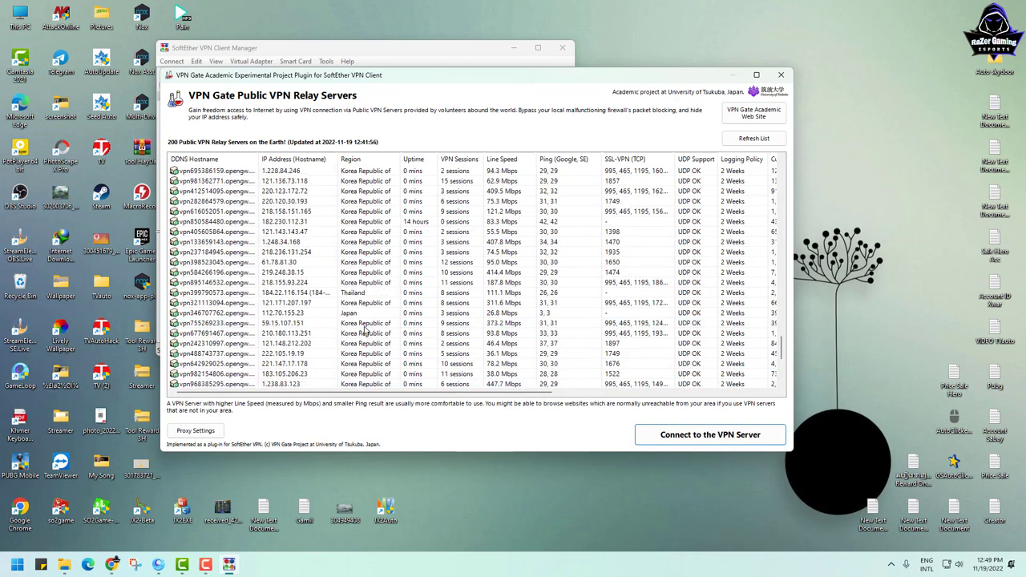
scroll(366, 330, "up", 3)
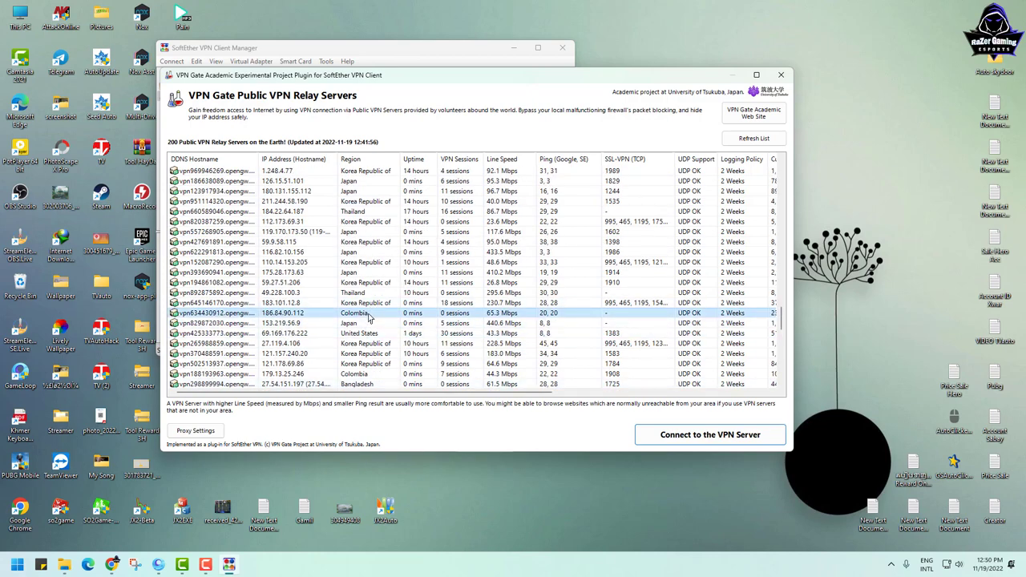
scroll(371, 313, "down", 5)
scroll(370, 318, "up", 15)
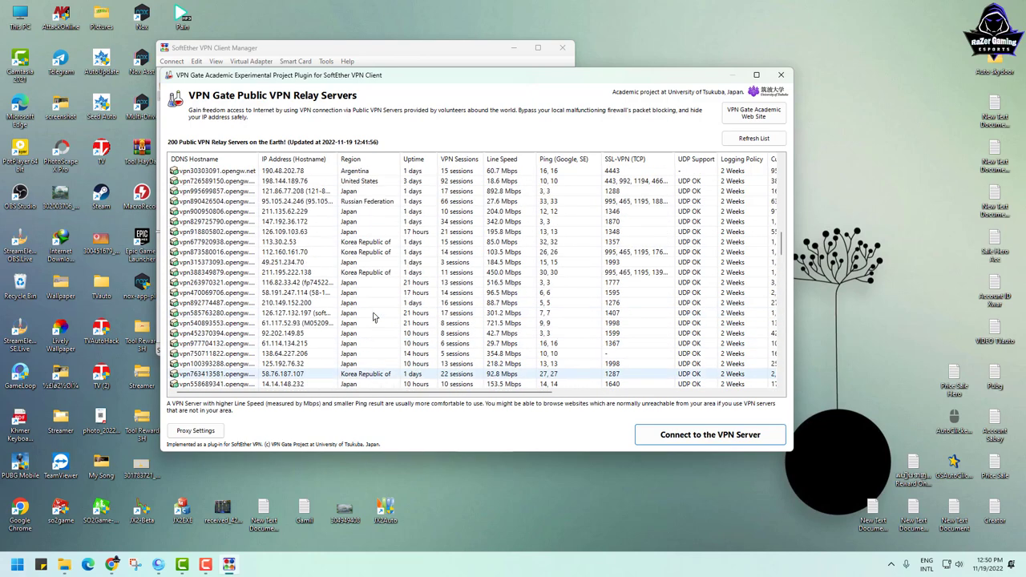
scroll(373, 317, "up", 7)
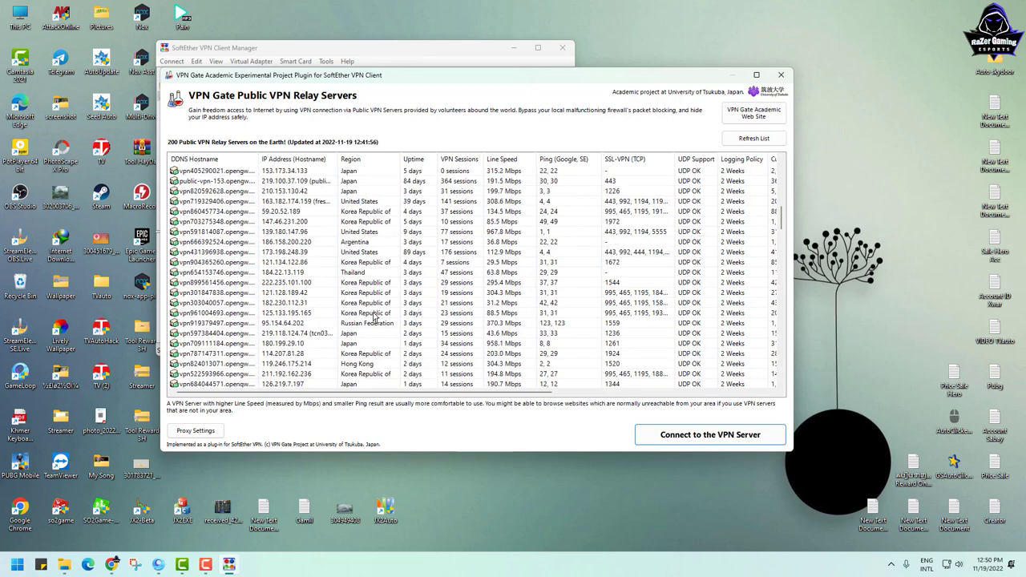
scroll(373, 317, "up", 2)
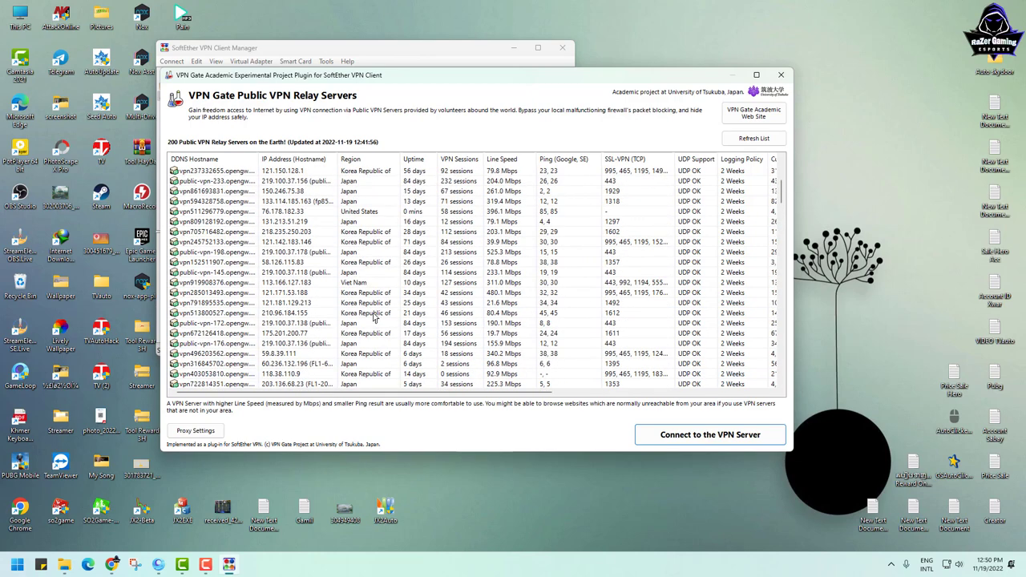
left_click(372, 286)
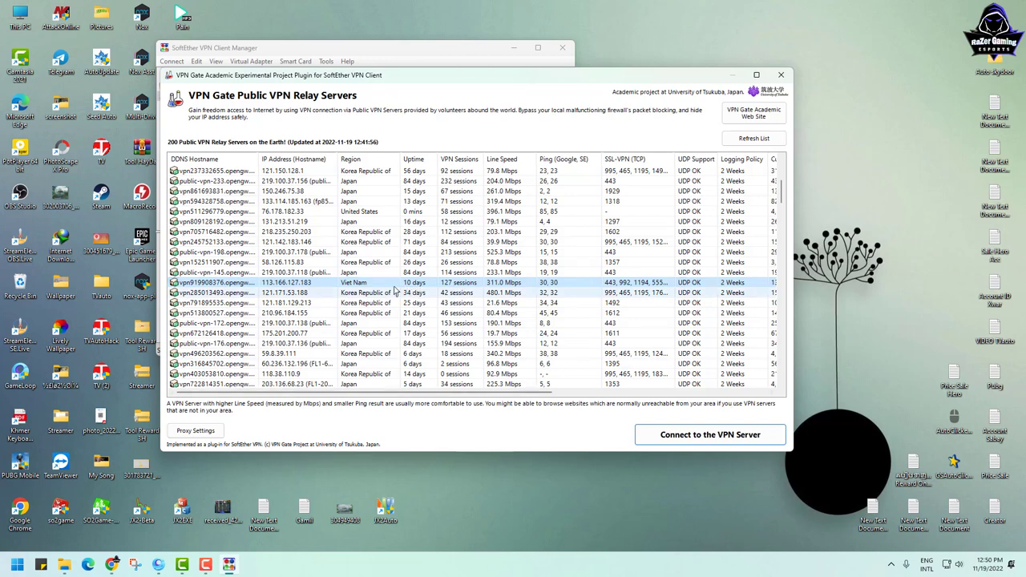
Connect to the selected relay server over the TCP protocol, agreeing to the VPN Gate caution and opting not to show it again.
left_click(728, 438)
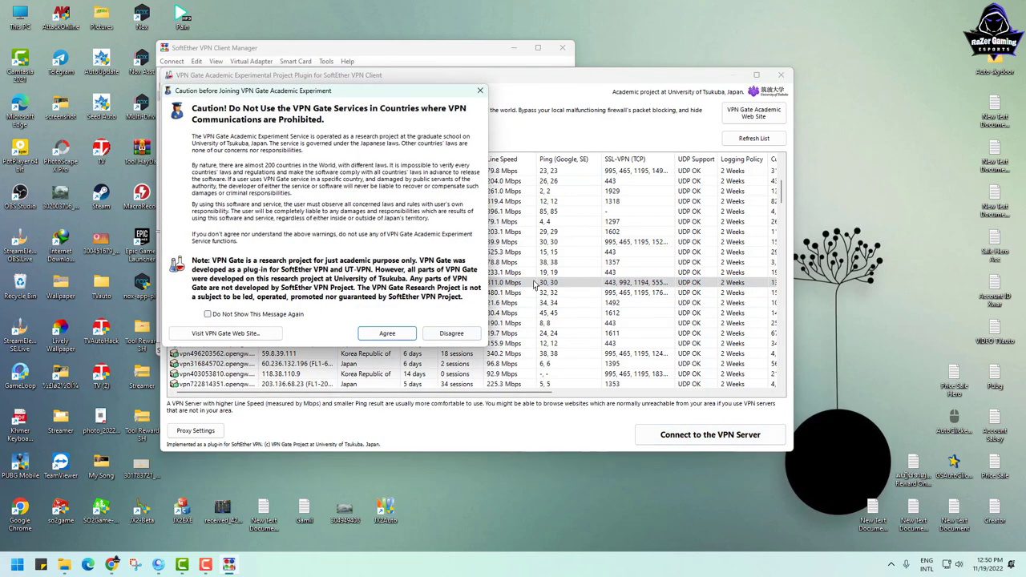
left_click(253, 315)
left_click(388, 333)
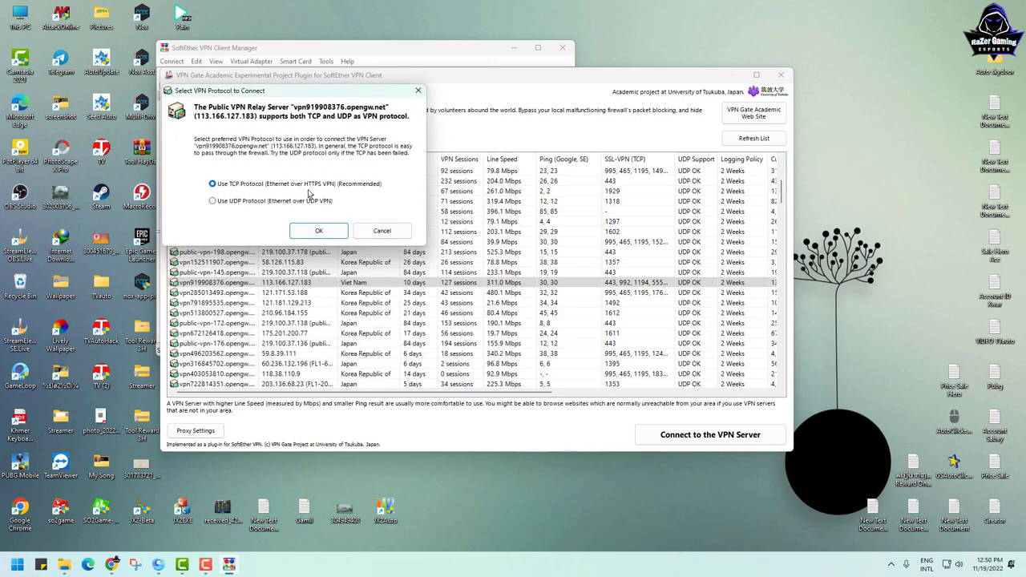
left_click(317, 232)
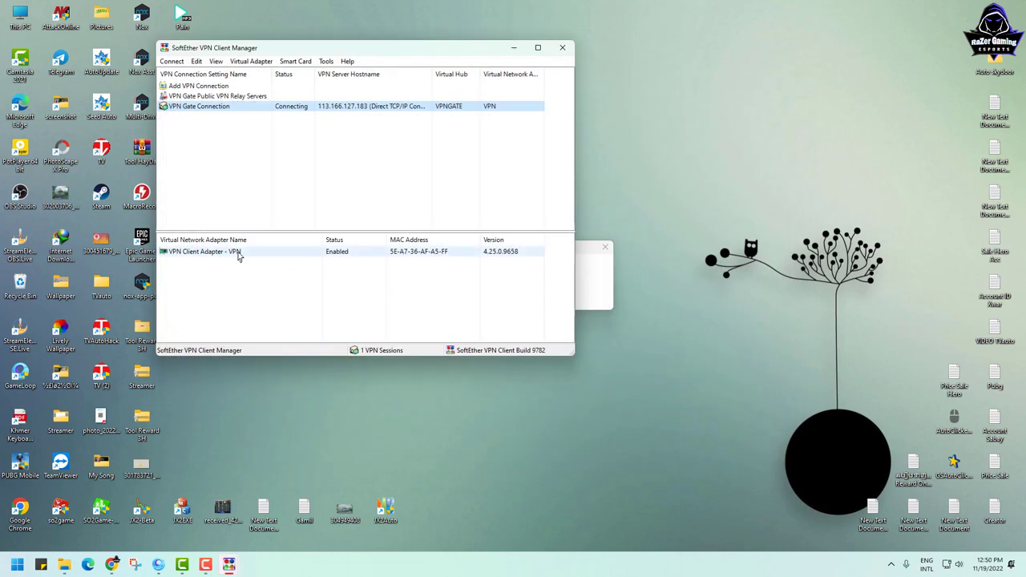
Minimize the VPN client manager and move the desktop's New folder icon next to the Auto skydoor folder.
left_click(390, 255)
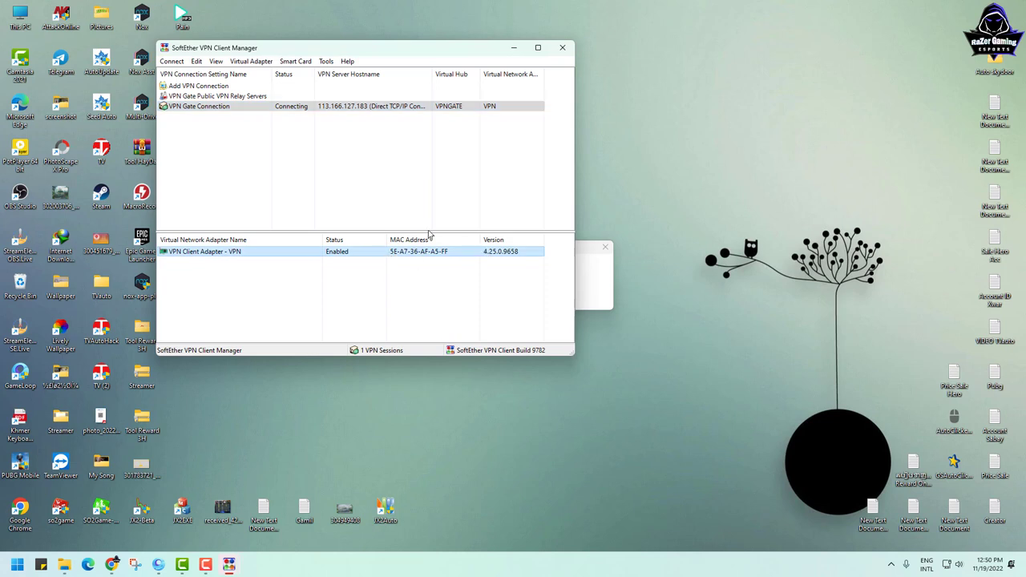
left_click(514, 48)
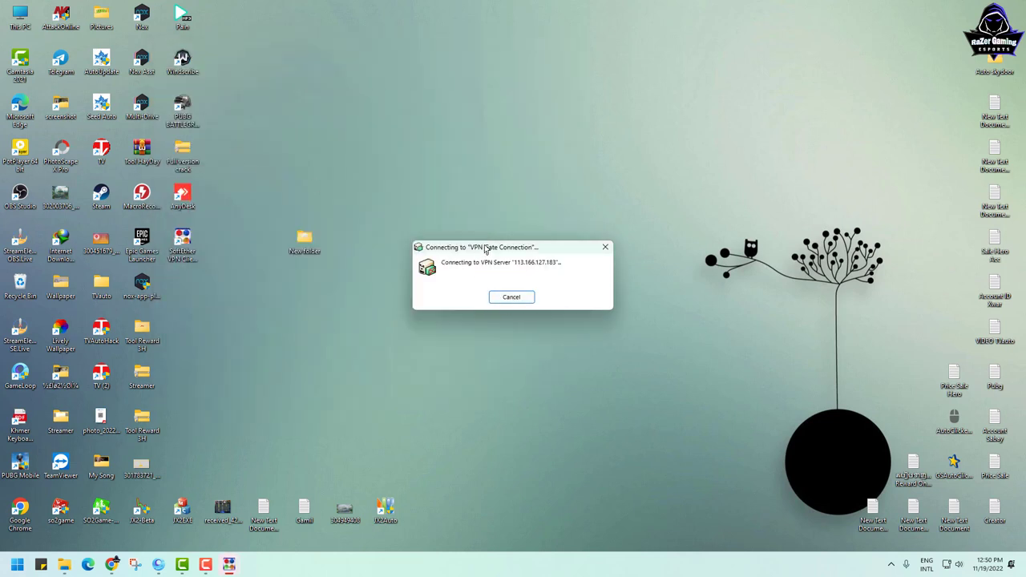
left_click_drag(485, 250, 852, 423)
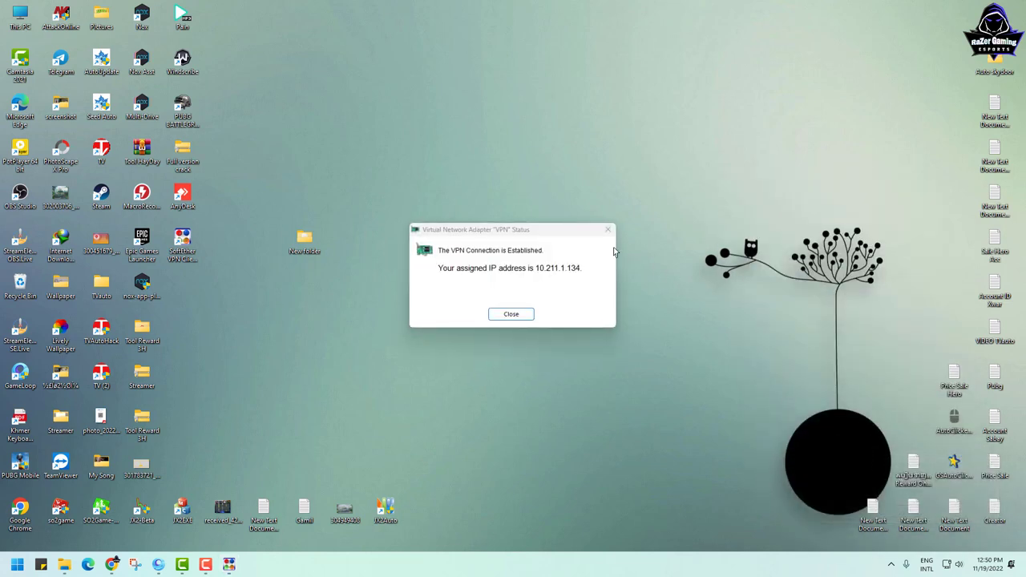
left_click_drag(328, 236, 966, 24)
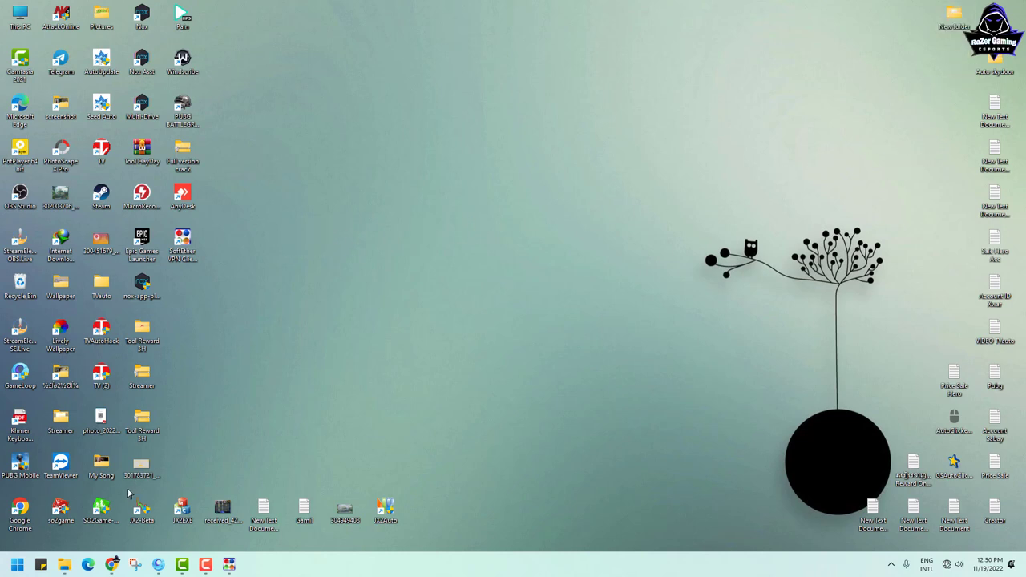
Launch JX Online II from its desktop shortcut, enter the game with the prefilled account, and return to the desktop.
left_click(108, 510)
double_click(107, 511)
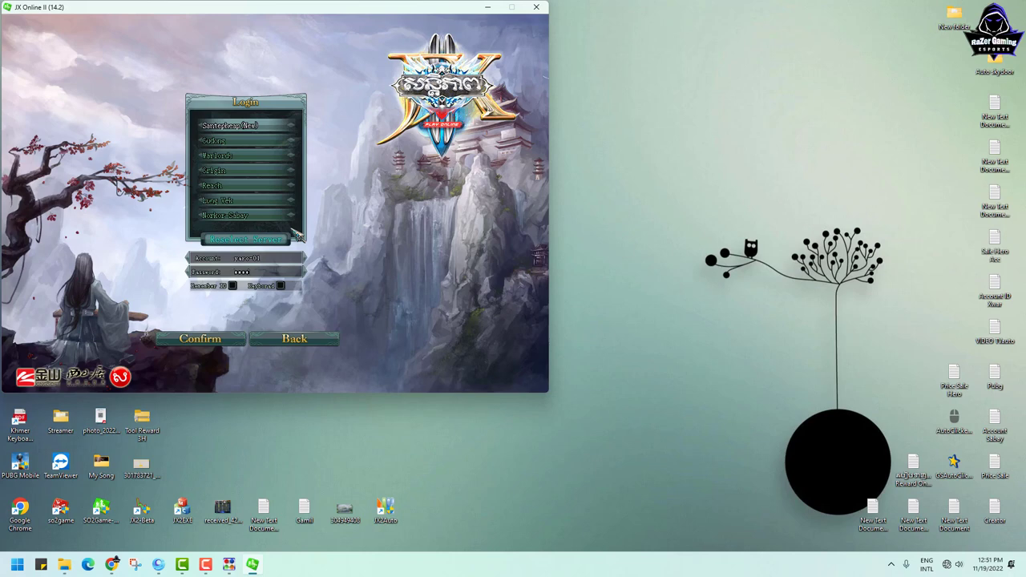
key("Return")
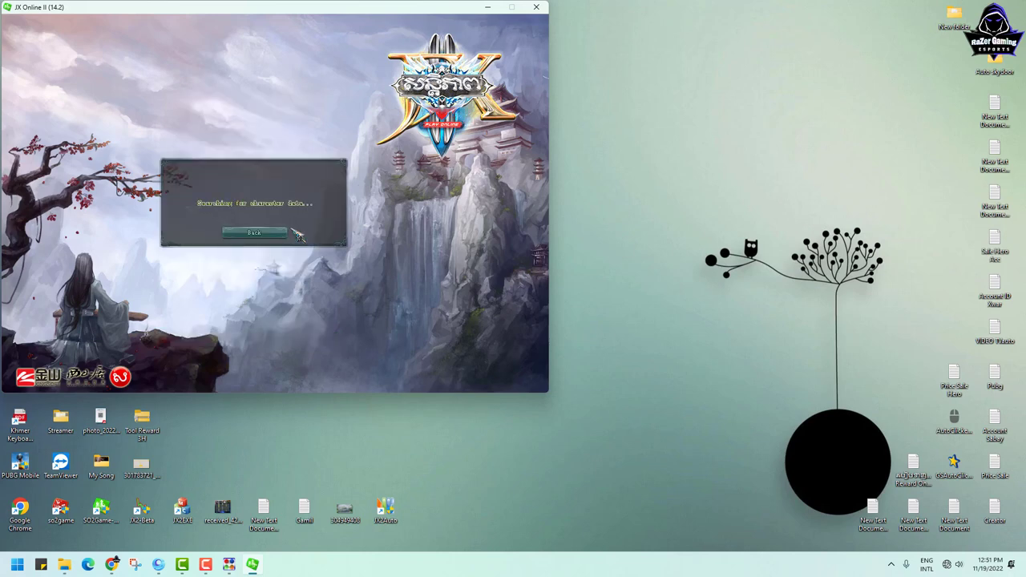
key("Return")
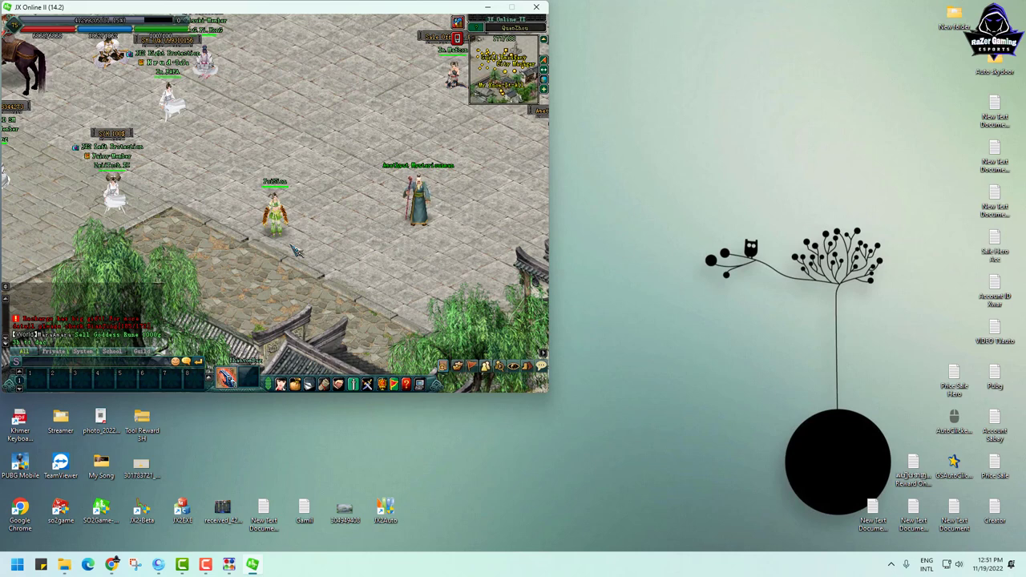
key("super+d")
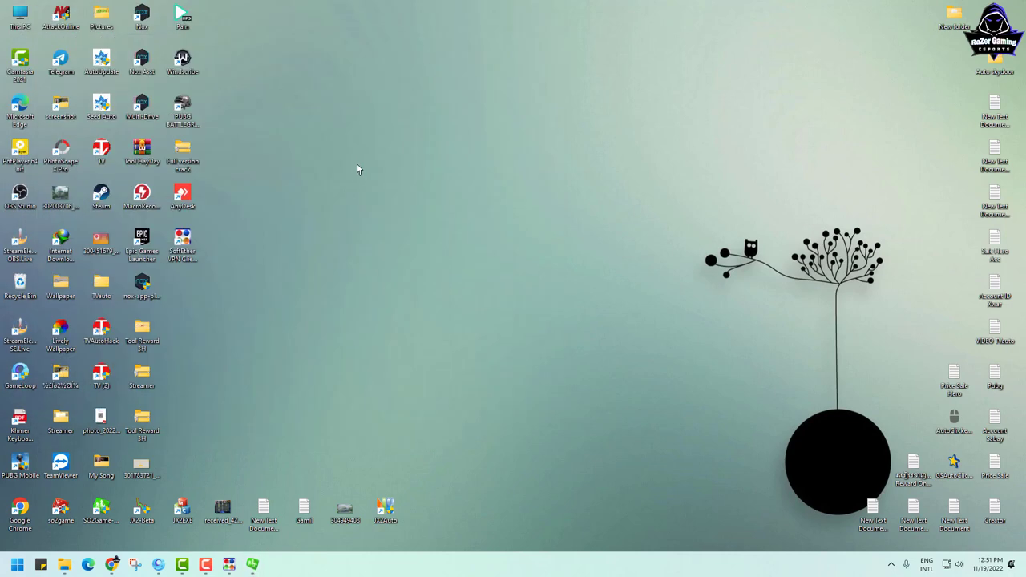